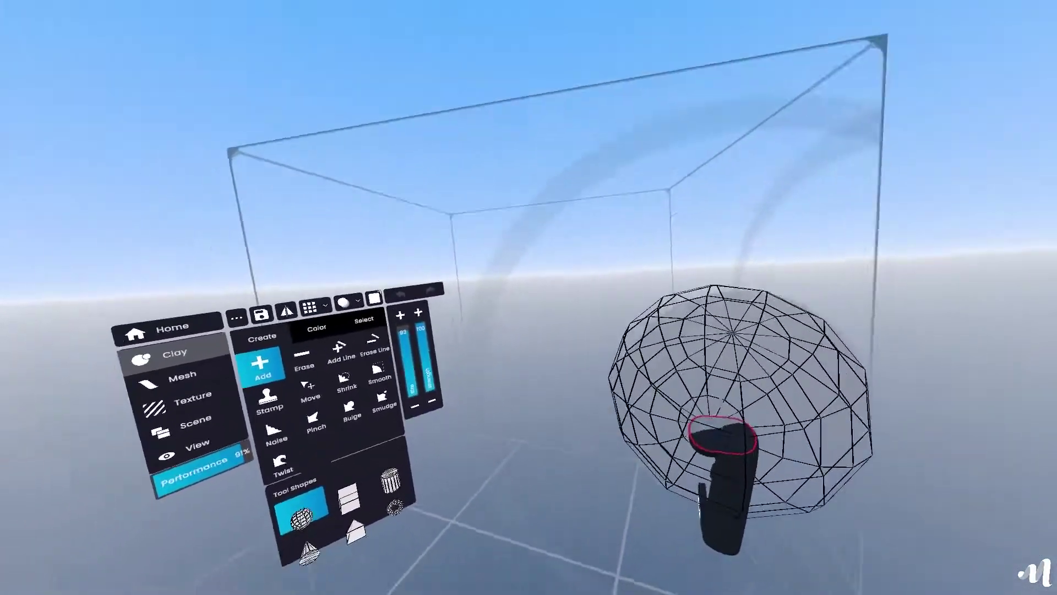
# Set the clay layer's resolution to 2x, and turn on mirror symmetry and the grid for sculpting
pyautogui.scroll(-3, 711, 551)
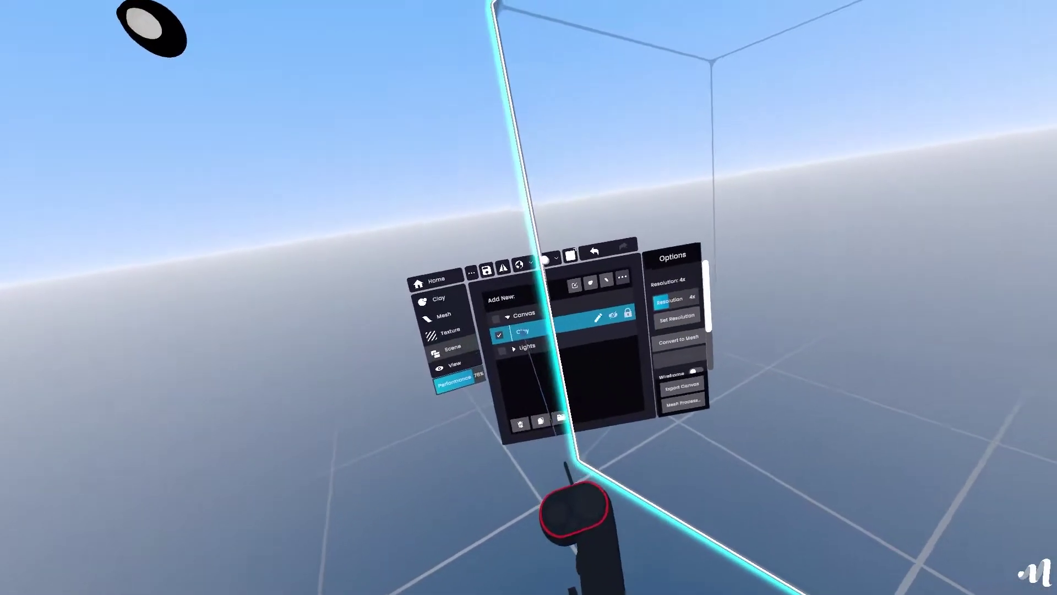
pyautogui.moveTo(550, 319); pyautogui.dragTo(529, 326)
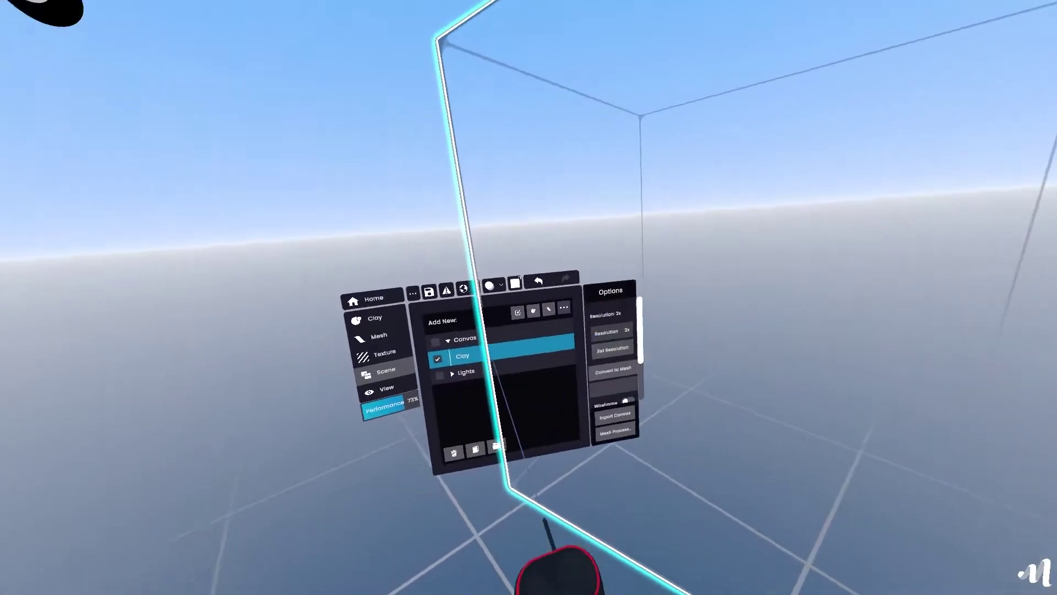
pyautogui.click(472, 327)
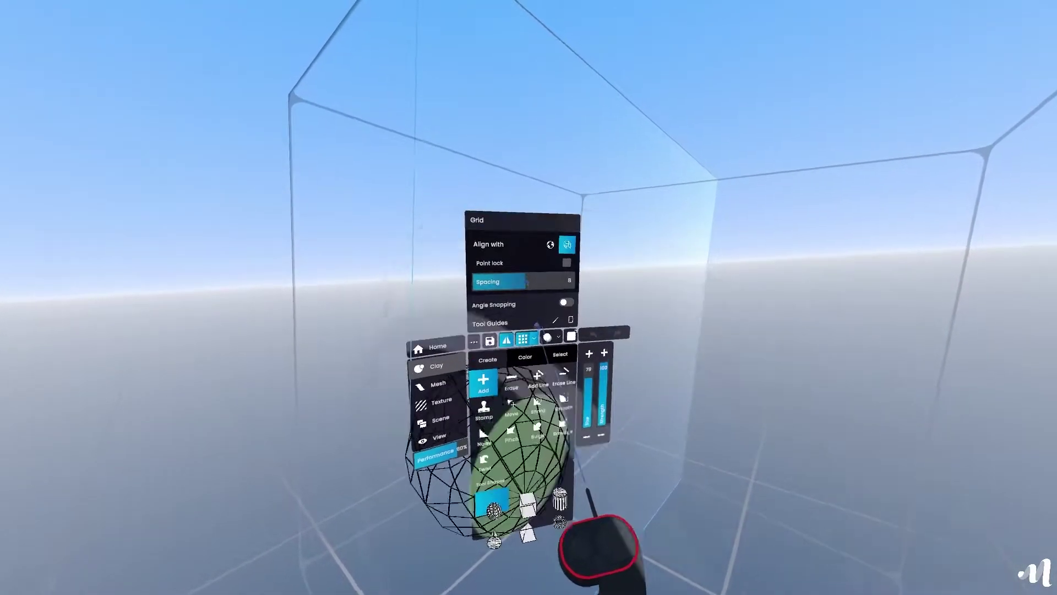
pyautogui.click(535, 336)
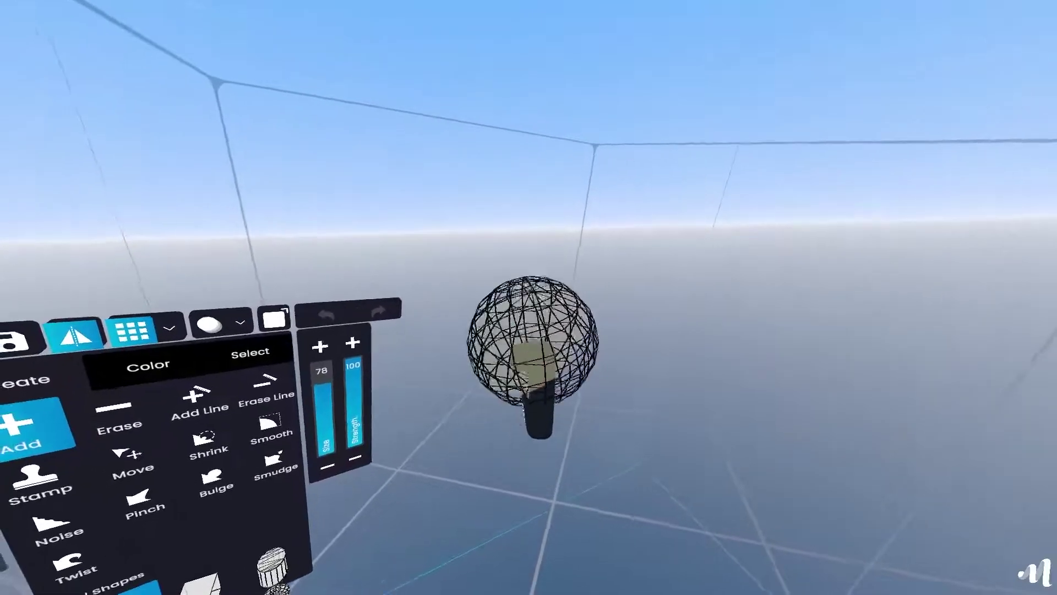
# Add a large clay sphere in the canvas and a smaller one at brush size 73 overlapping it from below
pyautogui.scroll(4, 541, 311)
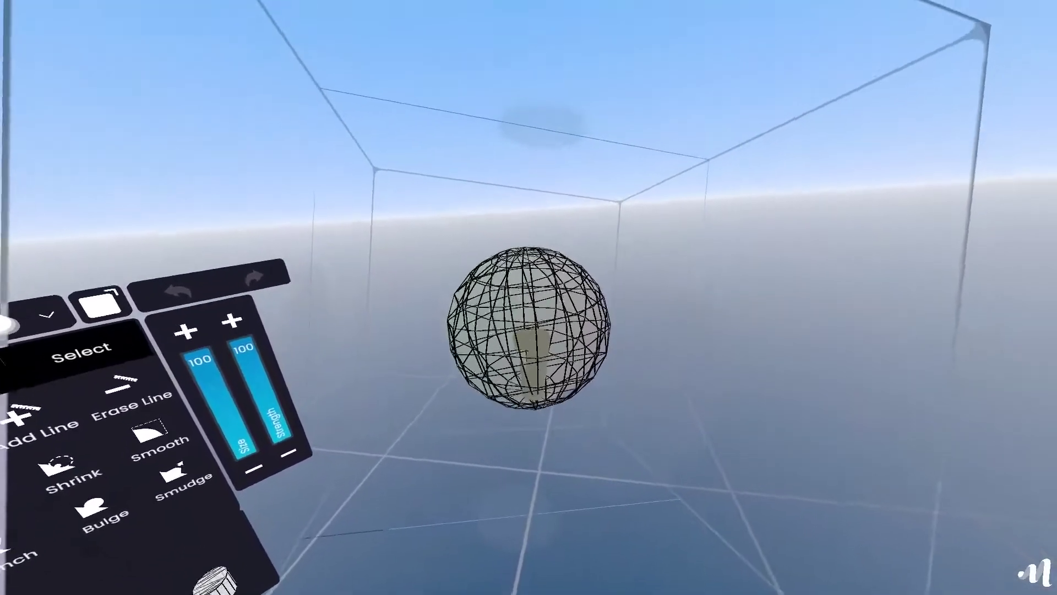
pyautogui.scroll(-2, 529, 327)
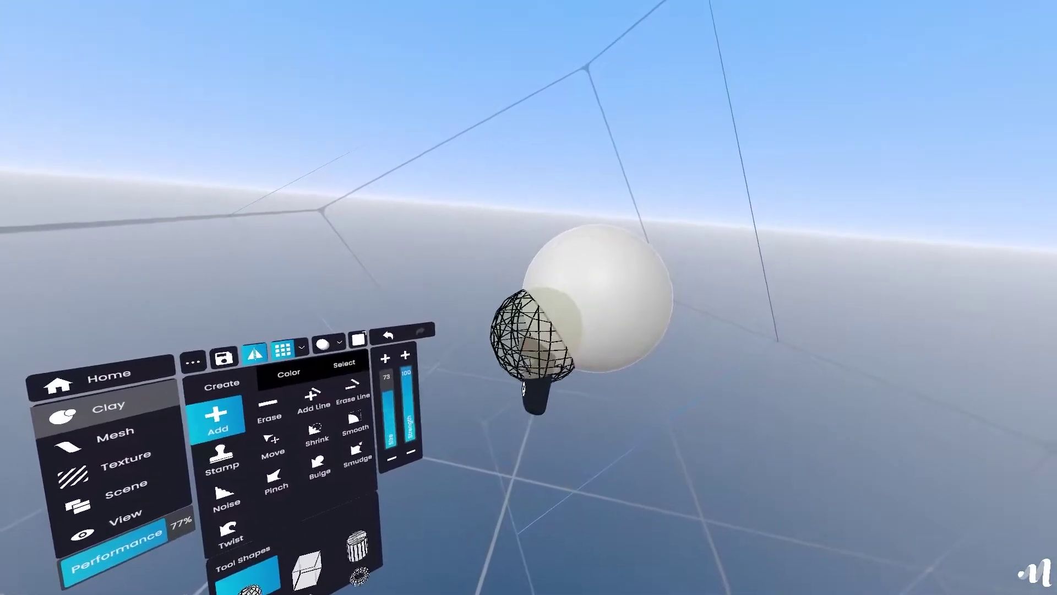
pyautogui.click(530, 341)
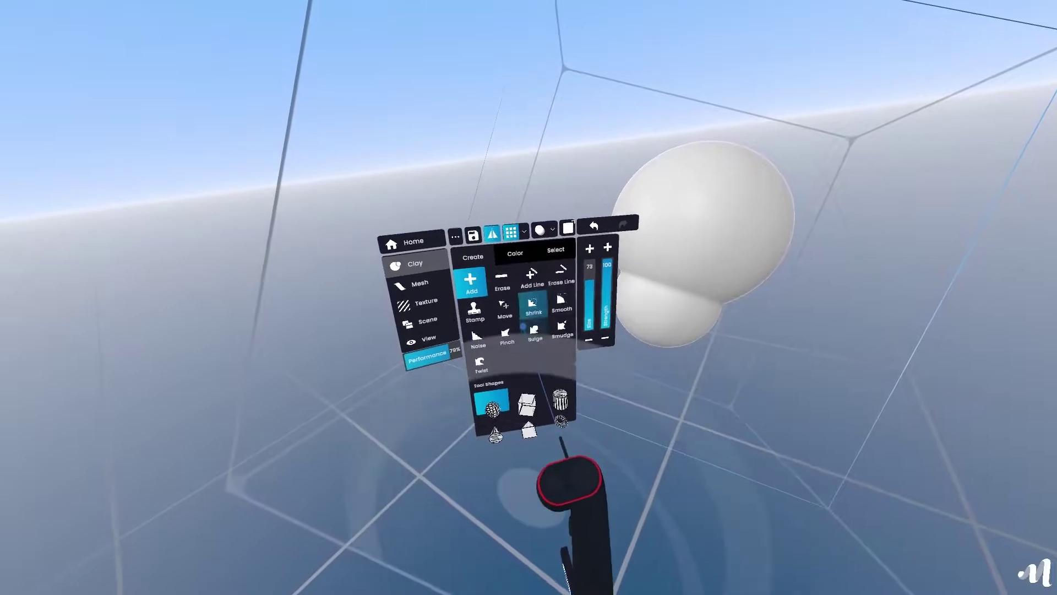
# Bulge the clay where the two spheres meet at strength 23, and smooth it into one tapered body
pyautogui.scroll(-3, 557, 354)
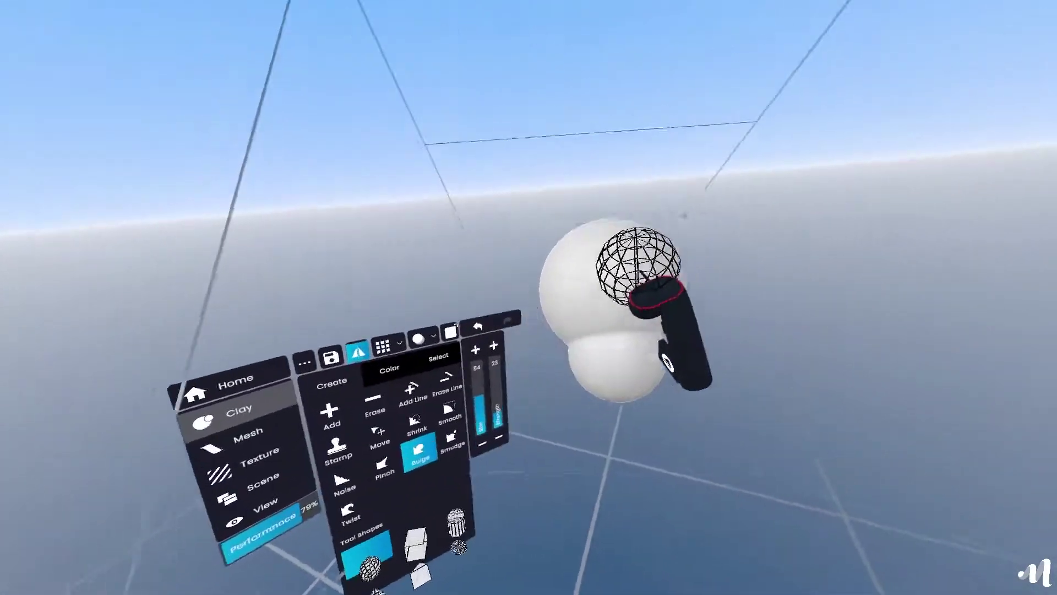
pyautogui.scroll(3, 583, 311)
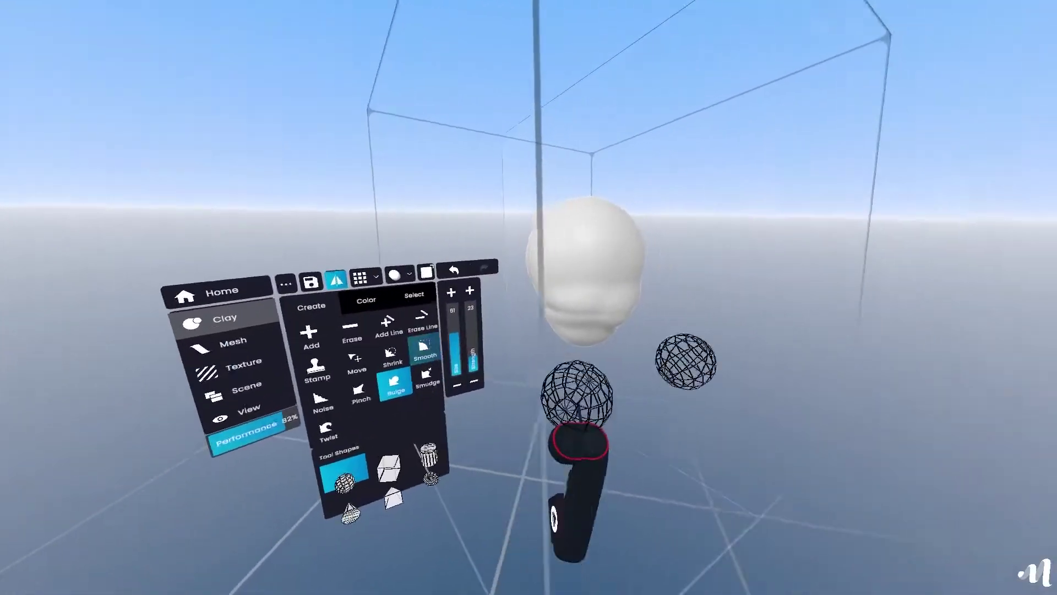
pyautogui.hotkey('ctrl', 'z')
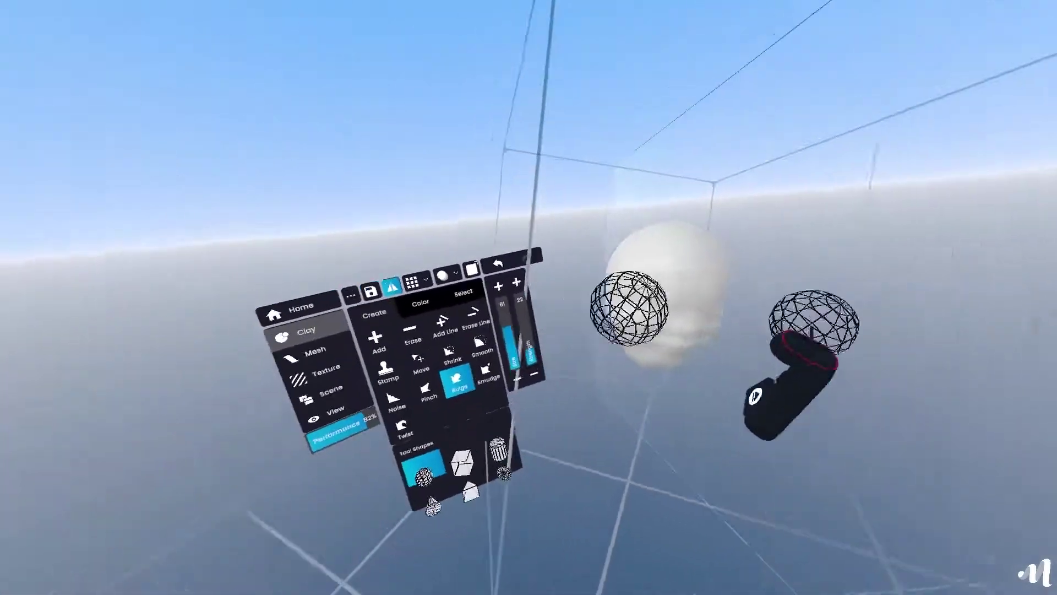
pyautogui.click(480, 346)
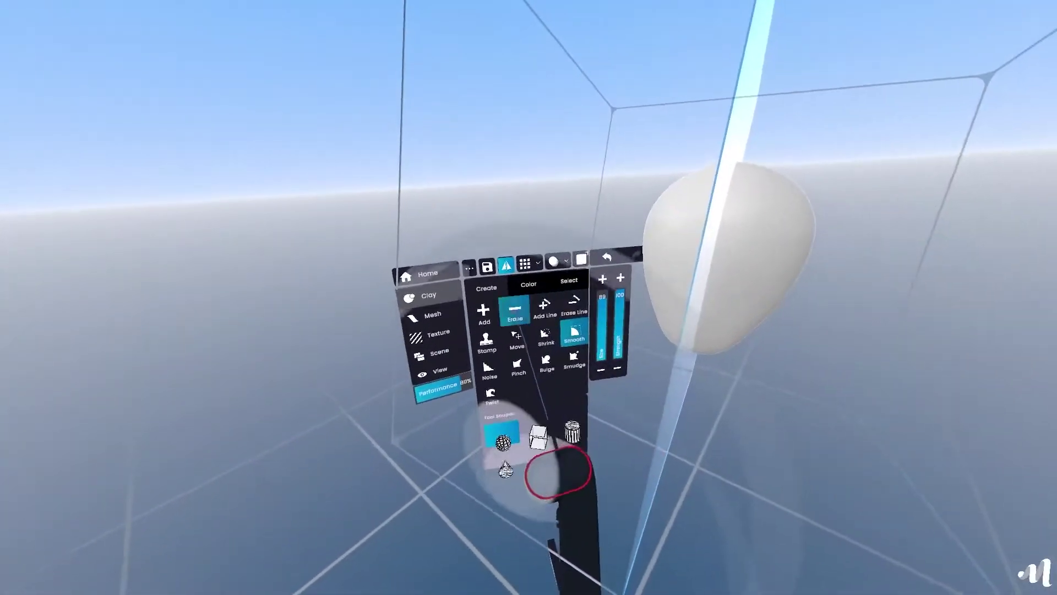
# Erase a round hollow into the top of the clay body with a spherical brush of about size 59
pyautogui.click(470, 331)
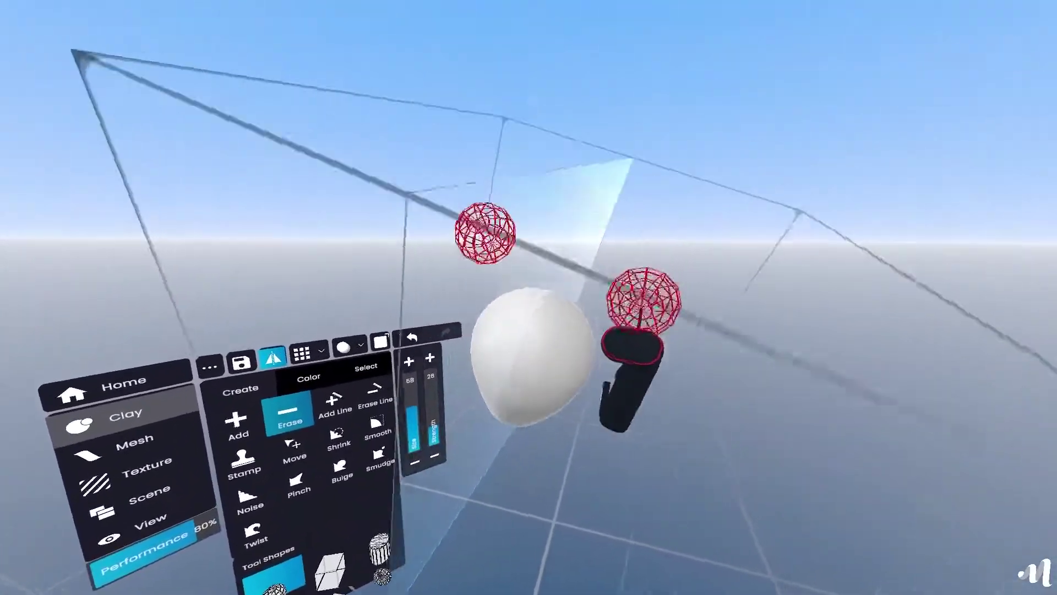
pyautogui.scroll(3, 536, 336)
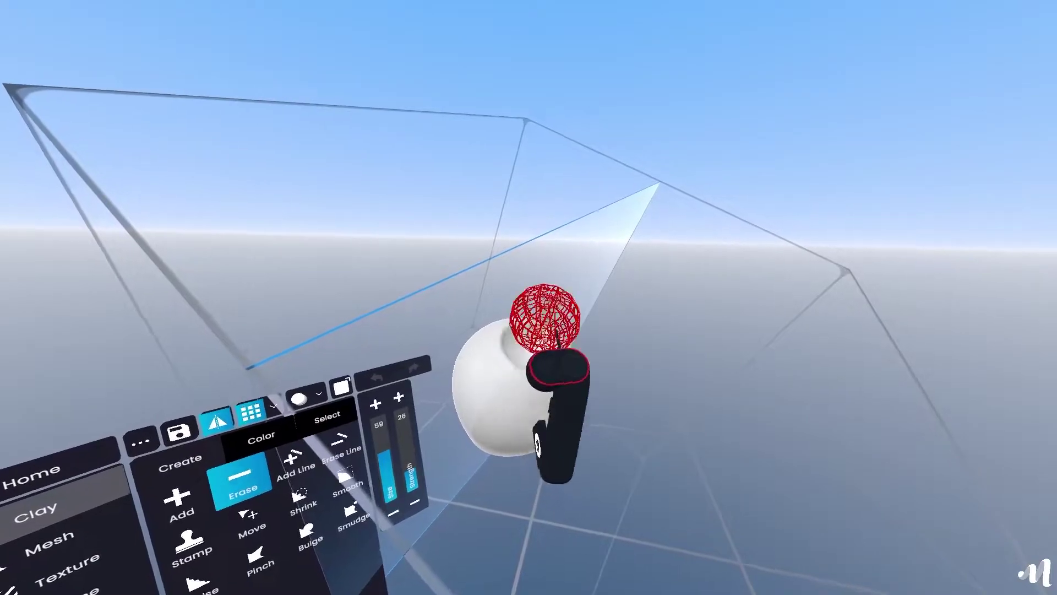
pyautogui.moveTo(800, 404)
pyautogui.mouseDown(button='middle')
pyautogui.moveTo(762, 500)
pyautogui.moveTo(664, 311)
pyautogui.moveTo(632, 391)
pyautogui.moveTo(580, 390)
pyautogui.moveTo(559, 305)
pyautogui.mouseUp(button='middle')
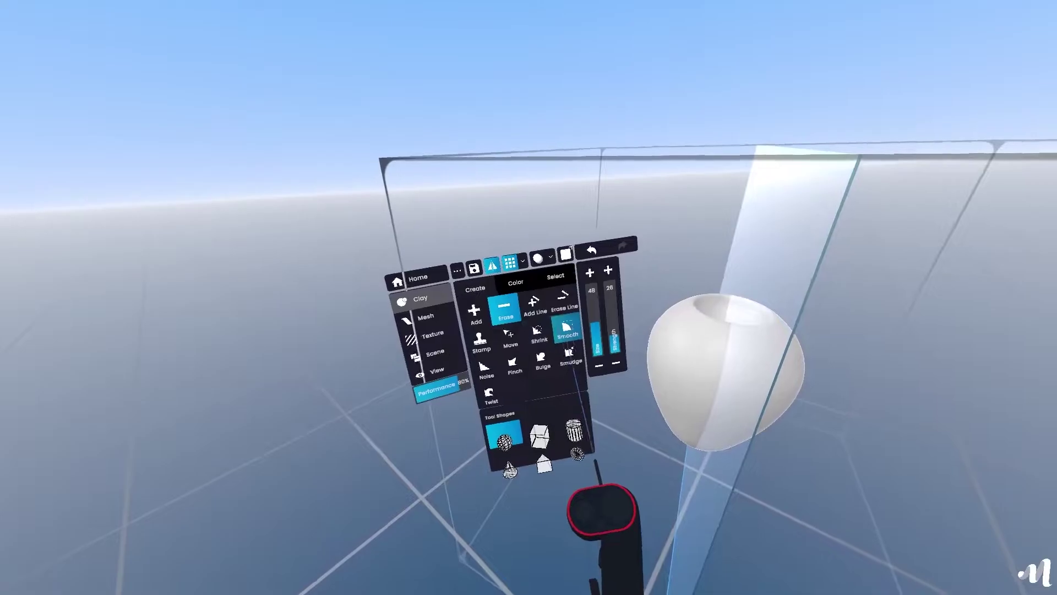
# Smooth the rim of the top hollow with the brush at size 68 and strength 100
pyautogui.click(563, 330)
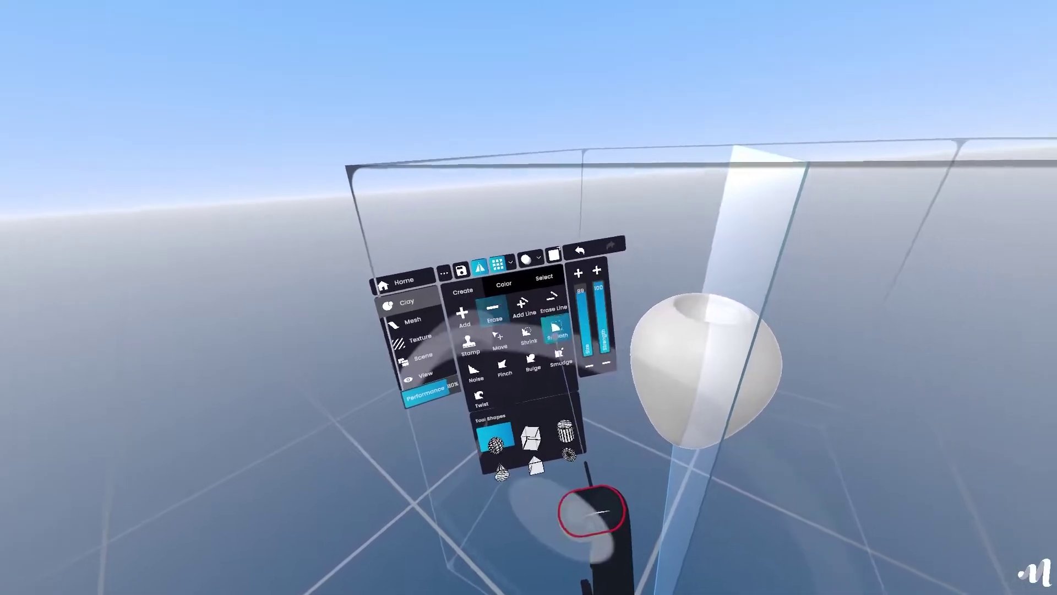
pyautogui.click(329, 313)
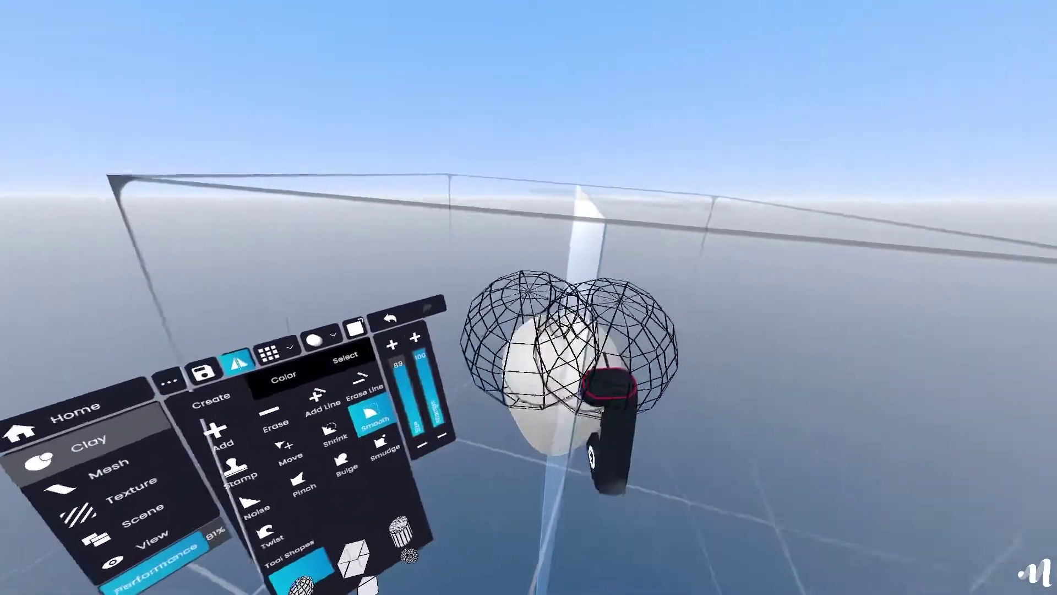
pyautogui.scroll(-3, 557, 349)
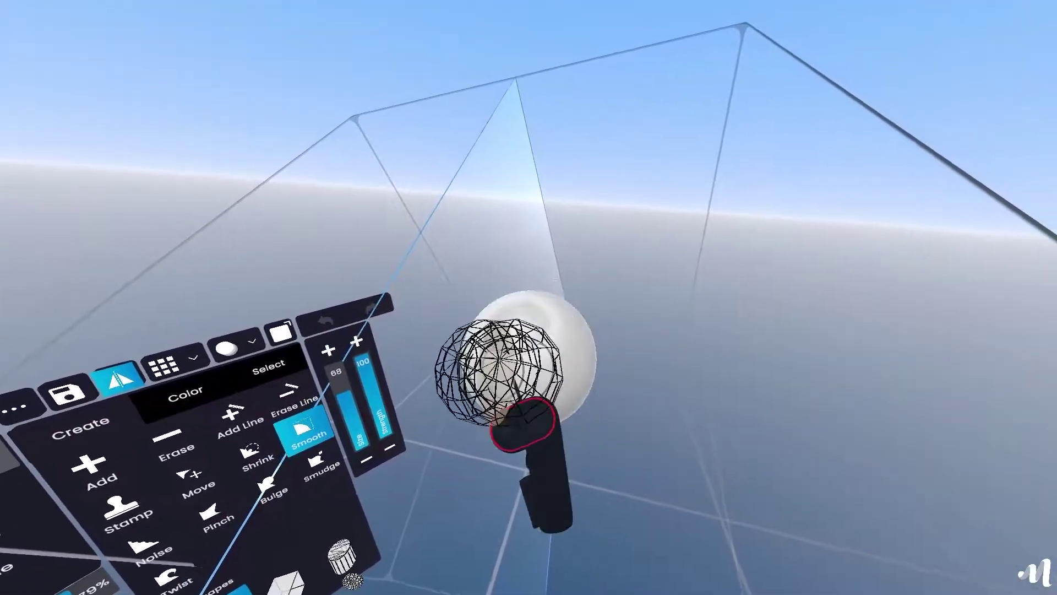
pyautogui.moveTo(650, 375)
pyautogui.mouseDown()
pyautogui.moveTo(645, 325)
pyautogui.moveTo(590, 335)
pyautogui.mouseUp()
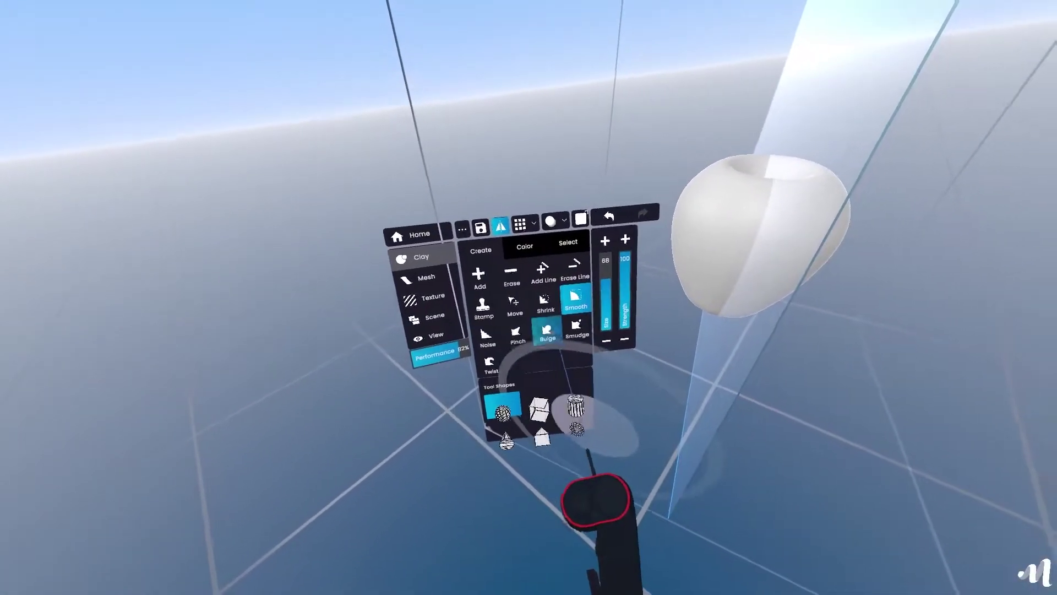
# Bulge rounded mirrored lobes around the top hollow at brush size 60 to 65, and smooth them into the body
pyautogui.click(548, 330)
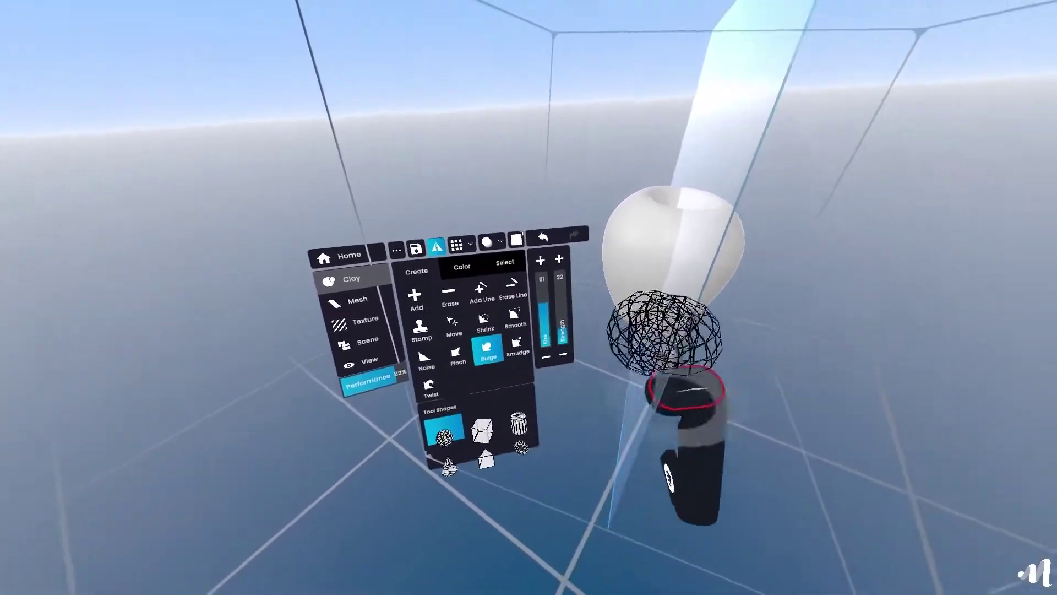
pyautogui.moveTo(506, 322); pyautogui.dragTo(506, 318)
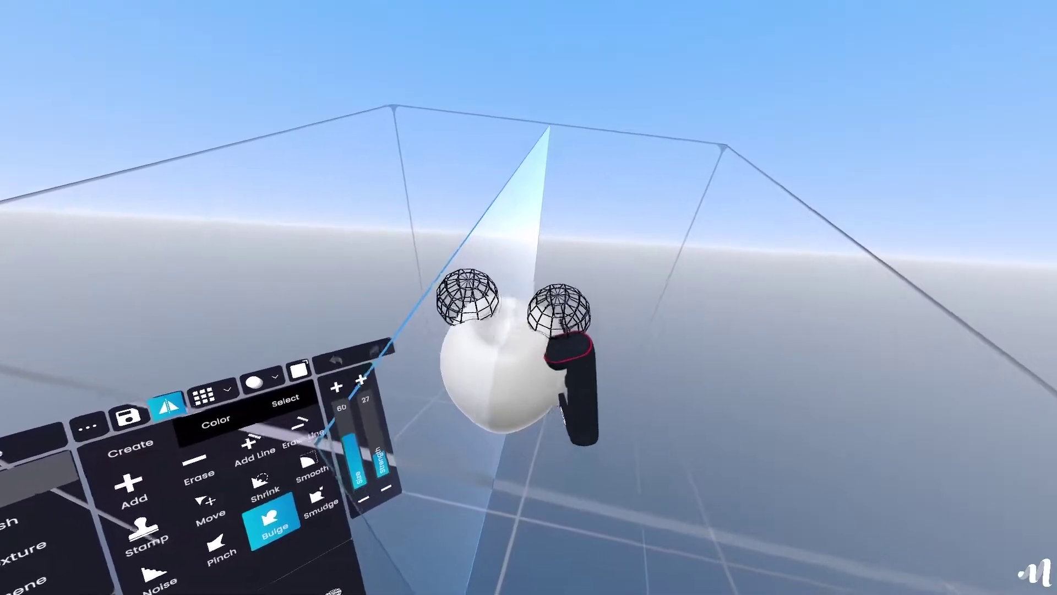
pyautogui.moveTo(537, 322); pyautogui.dragTo(606, 331, button='middle')
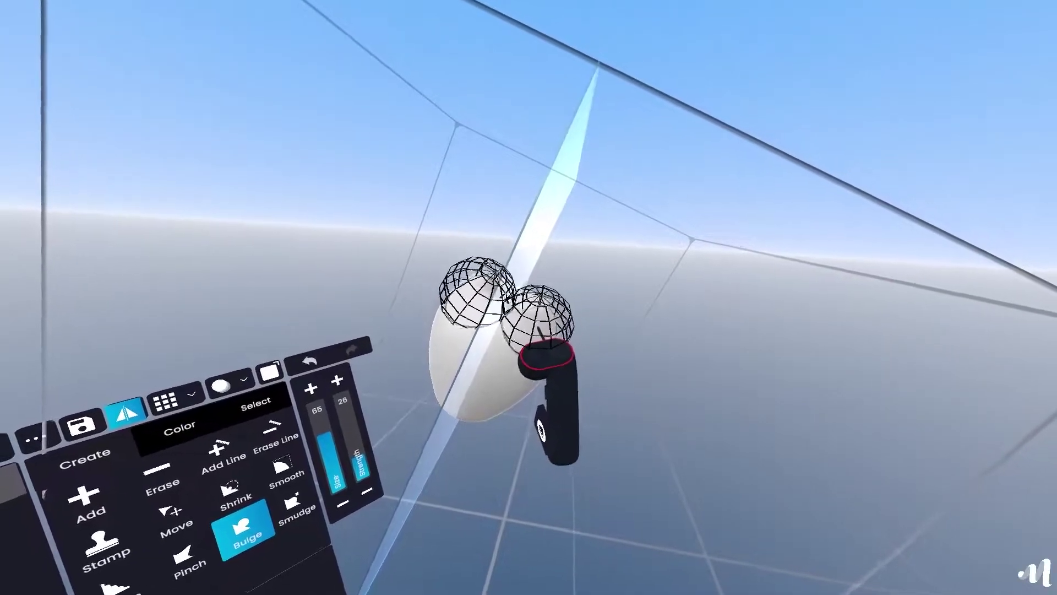
pyautogui.click(557, 328)
pyautogui.moveTo(623, 308); pyautogui.dragTo(654, 355, button='middle')
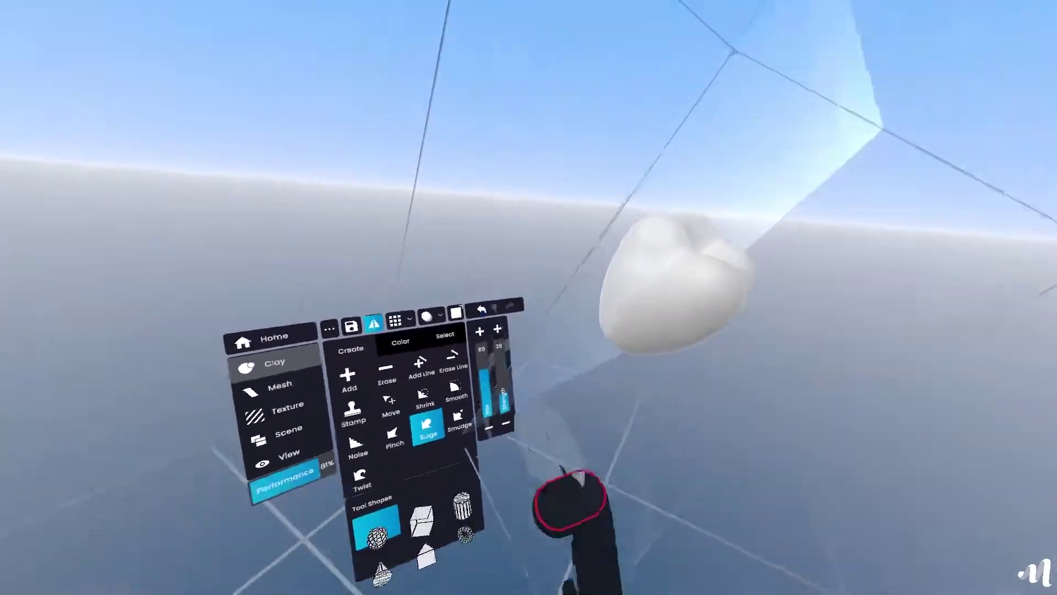
pyautogui.hotkey('ctrl', 'z')
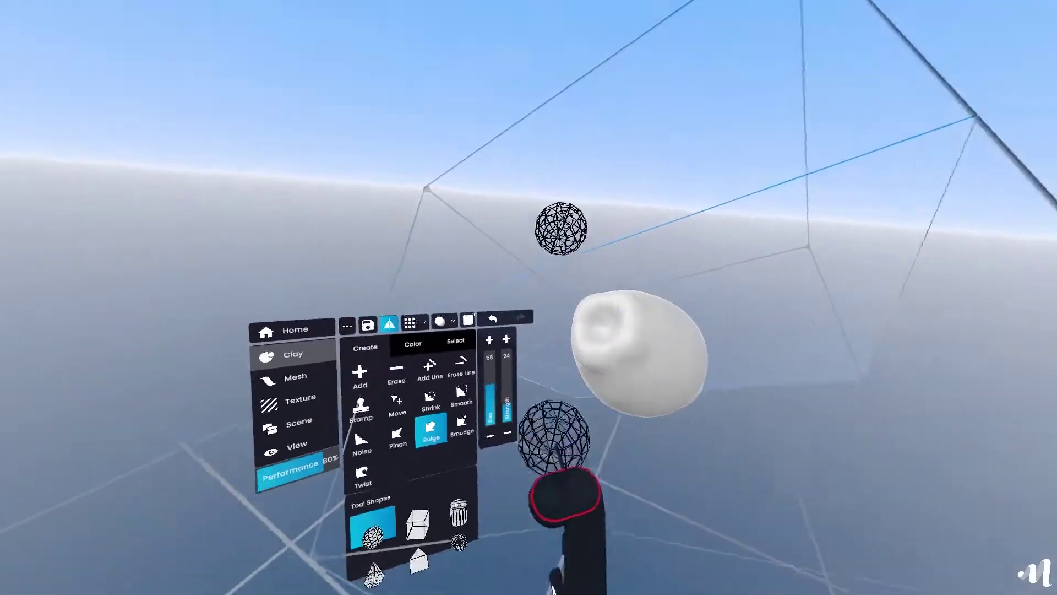
pyautogui.click(527, 355)
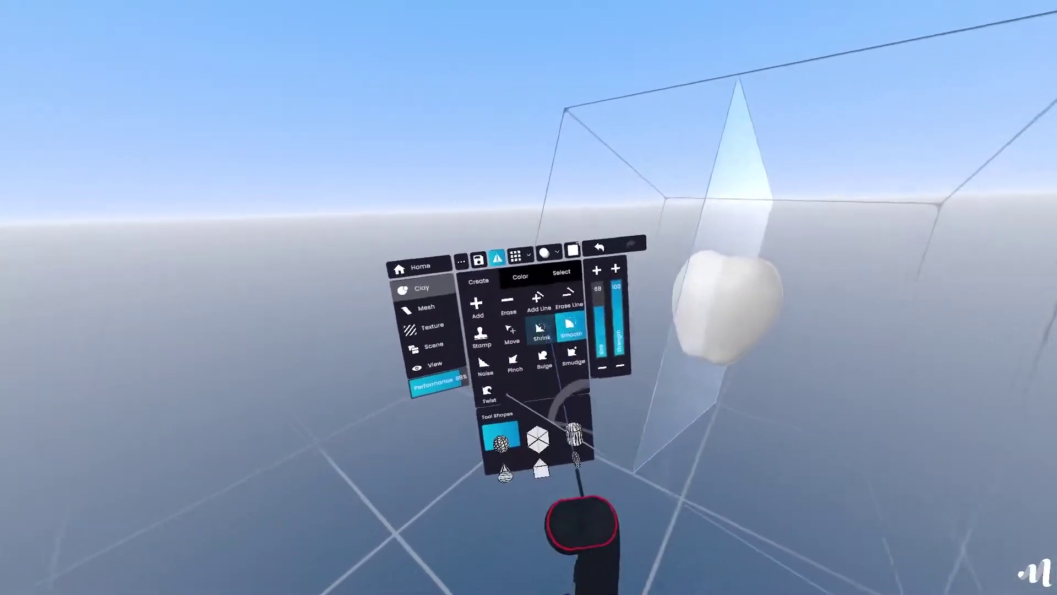
# Shrink the lower part of the clay body from several sides with the brush at size 95 and strength 21
pyautogui.click(542, 331)
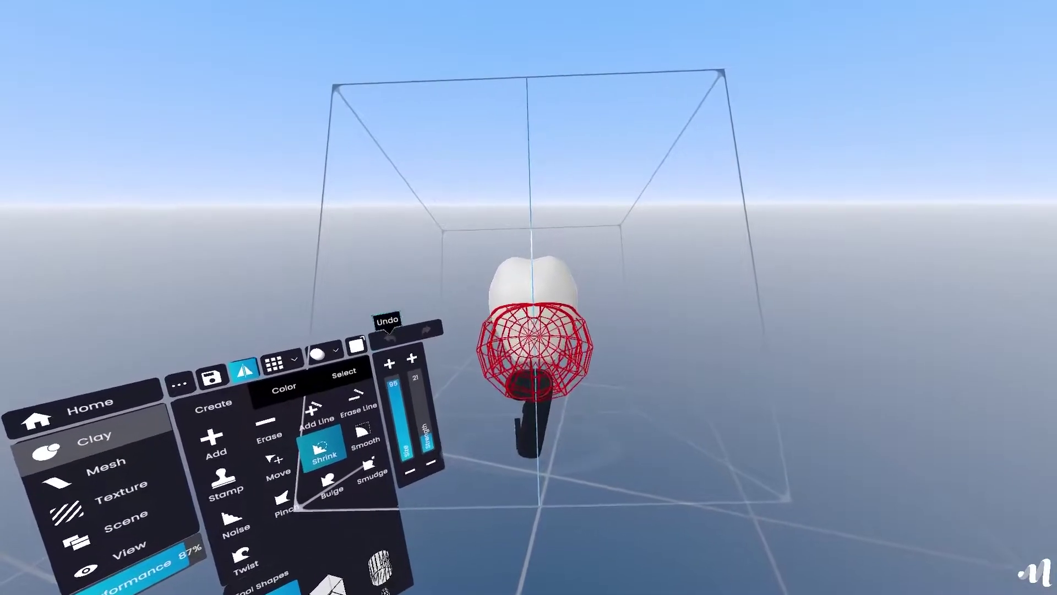
pyautogui.moveTo(535, 347); pyautogui.dragTo(524, 379)
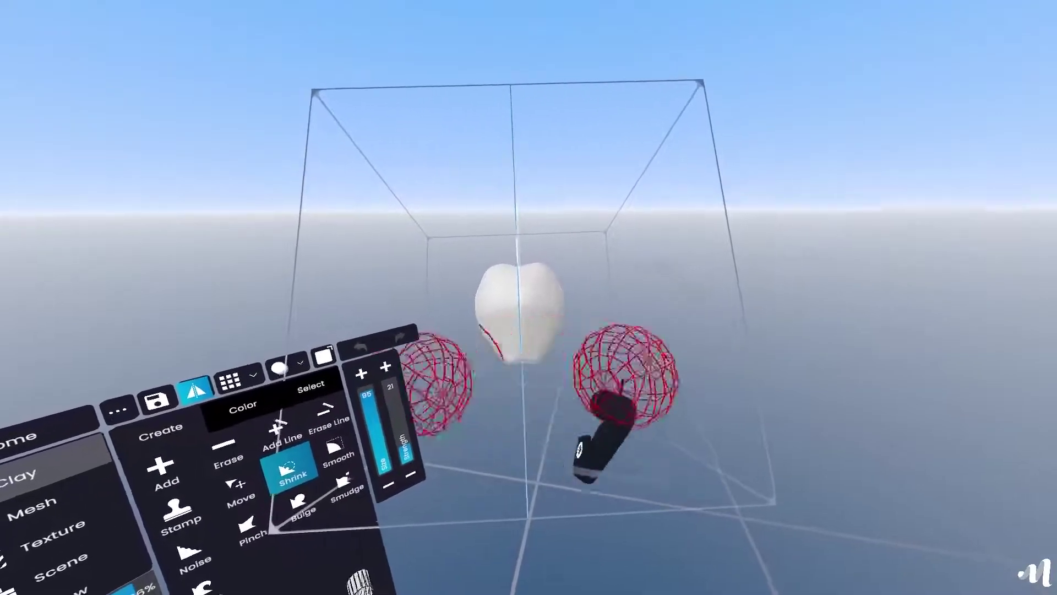
pyautogui.moveTo(622, 381); pyautogui.dragTo(588, 363, button='middle')
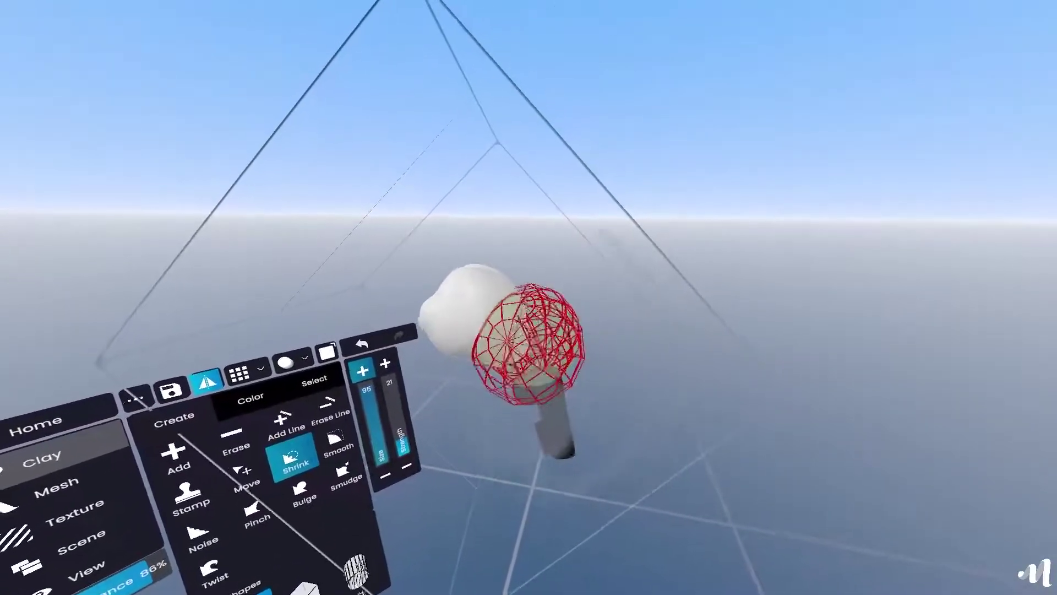
pyautogui.moveTo(692, 295); pyautogui.dragTo(646, 338, button='middle')
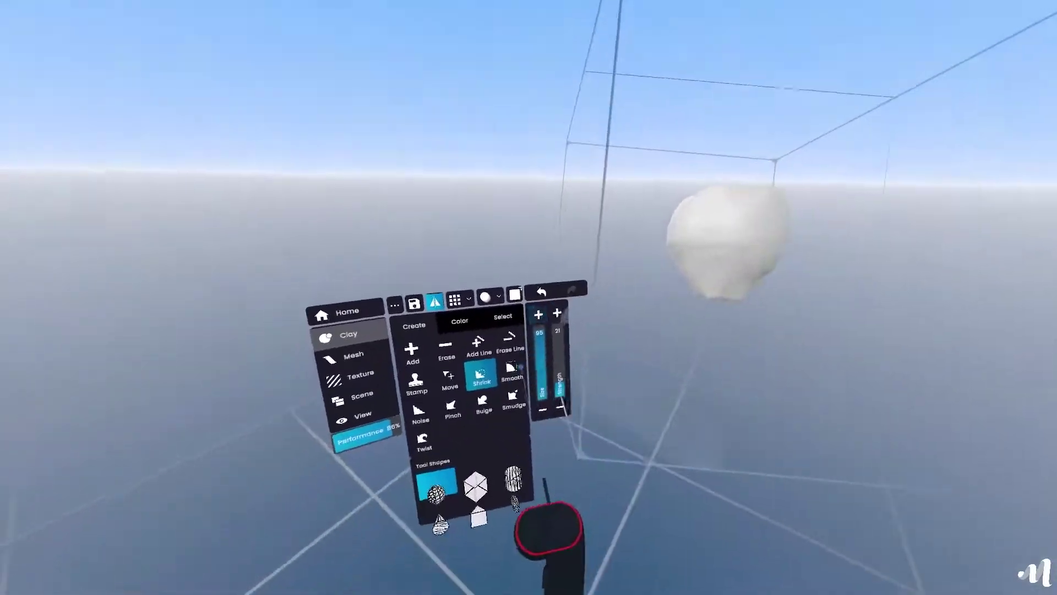
# Smooth the narrowed lower part of the body with the brush at size 68 and strength 100
pyautogui.click(473, 375)
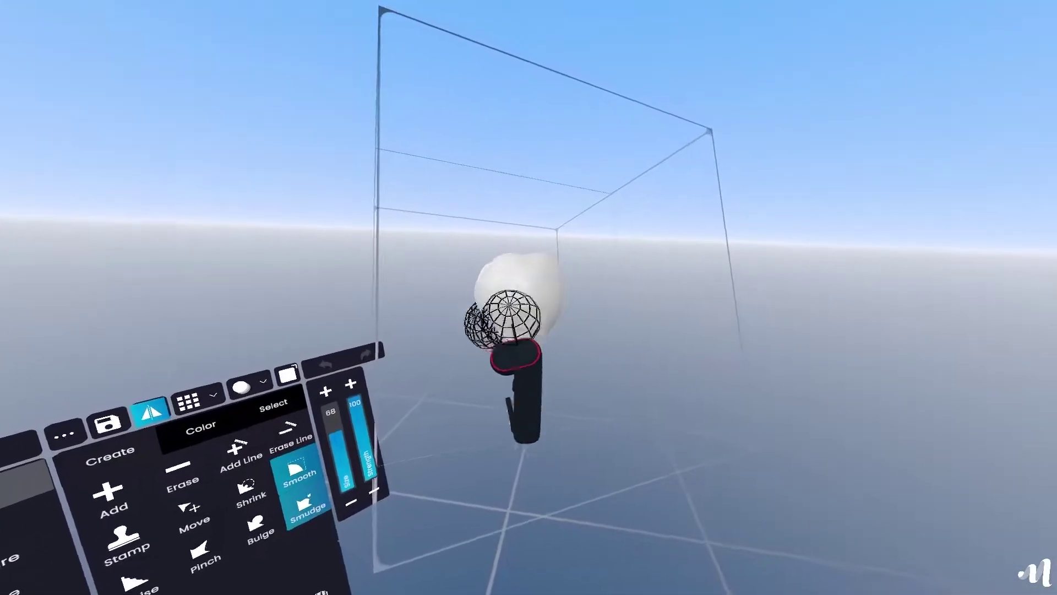
pyautogui.moveTo(612, 349); pyautogui.dragTo(555, 316, button='middle')
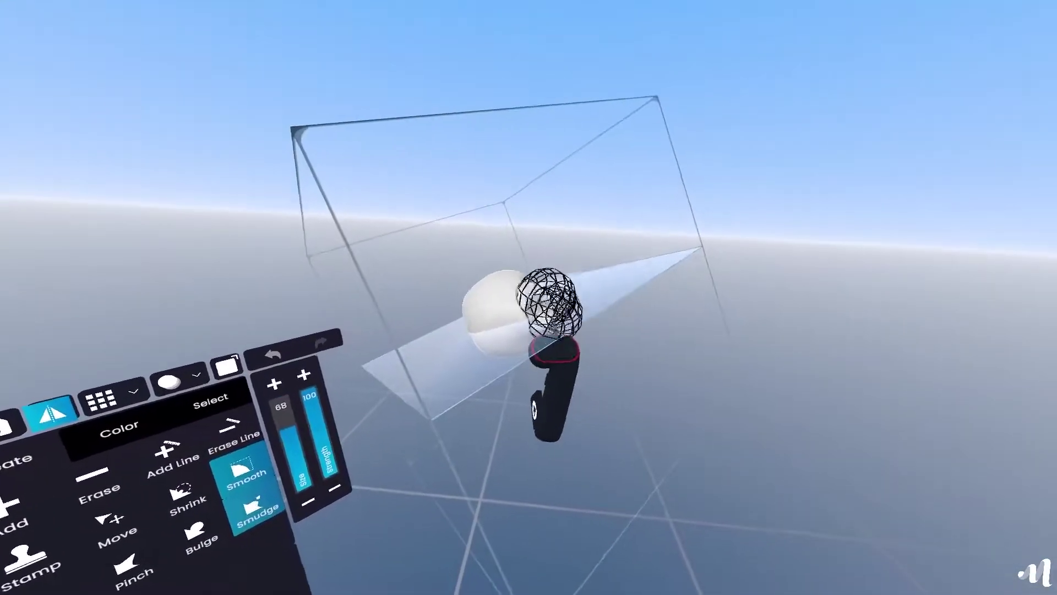
pyautogui.moveTo(624, 302)
pyautogui.mouseDown(button='middle')
pyautogui.moveTo(666, 330)
pyautogui.moveTo(644, 377)
pyautogui.mouseUp(button='middle')
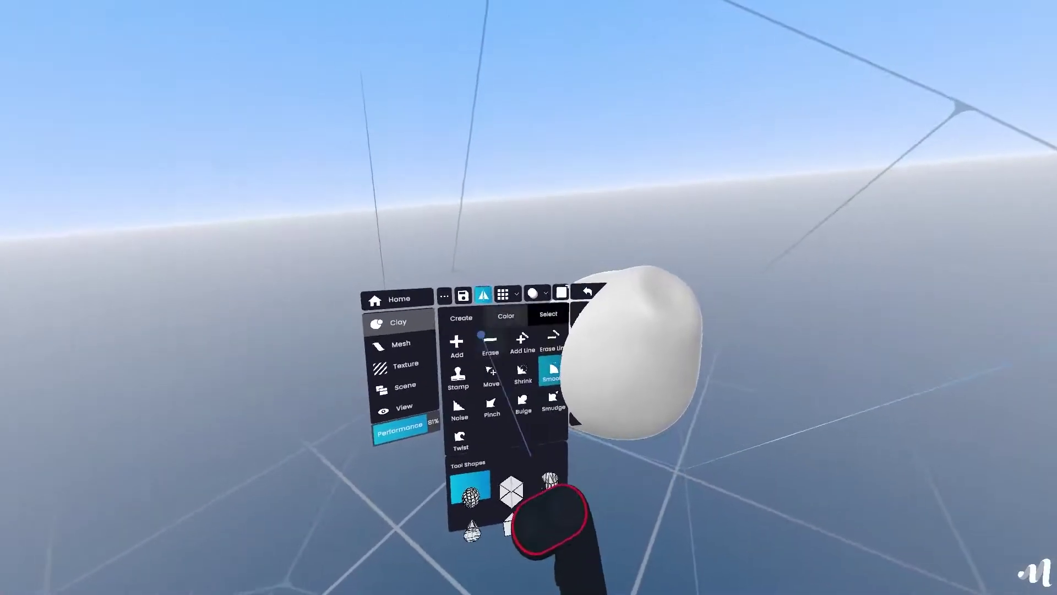
# Erase a hollow into the body's underside and bulge rounded bumps around it at brush size 44 and strength 22
pyautogui.click(491, 344)
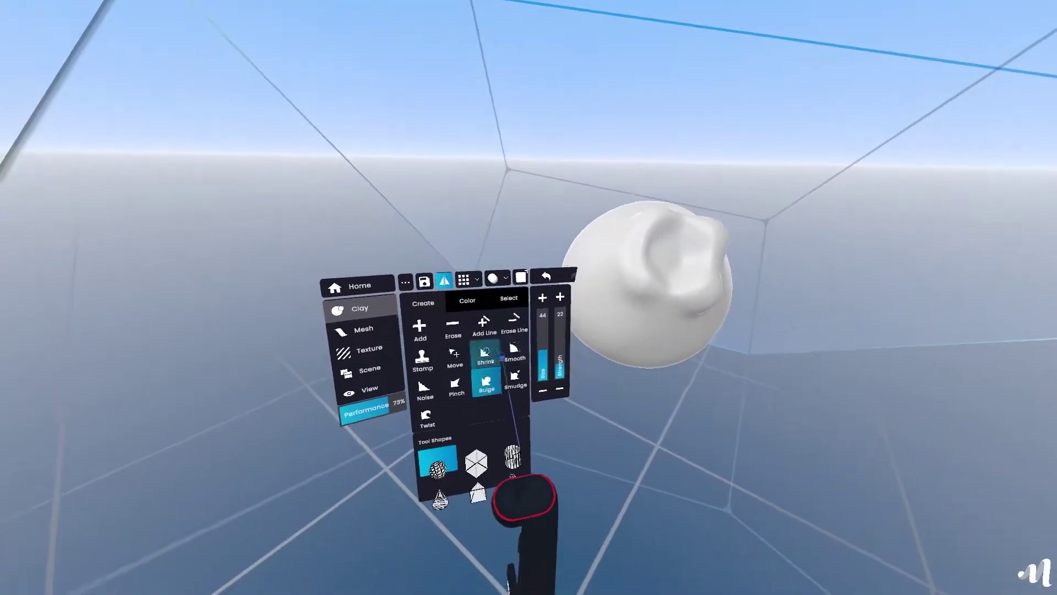
pyautogui.click(347, 442)
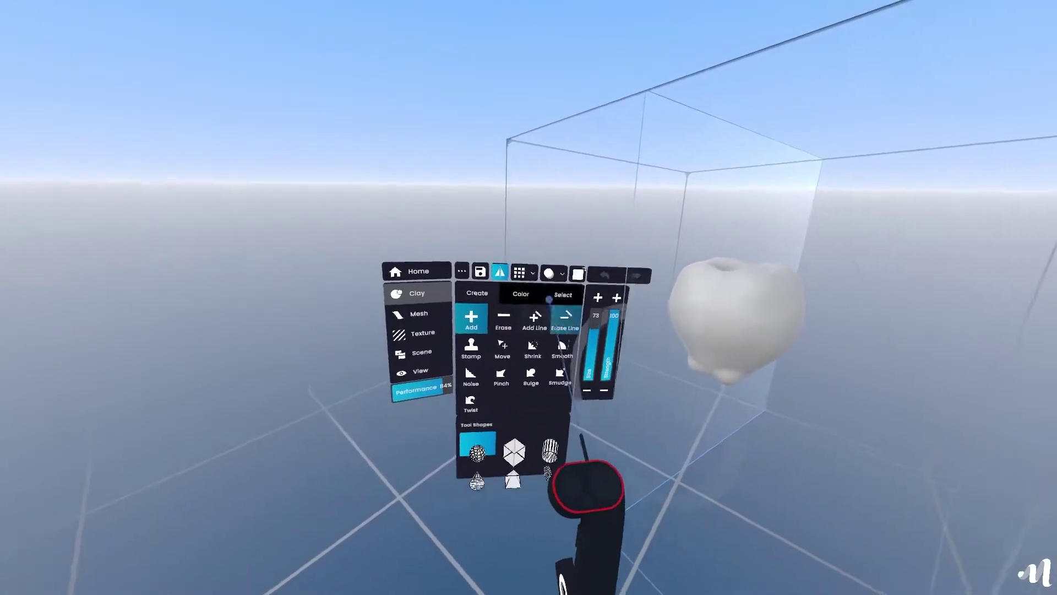
# Enable stroke smoothing with position smoothing 87 and rotation smoothing 50, and turn off mirror symmetry
pyautogui.click(580, 294)
pyautogui.click(543, 282)
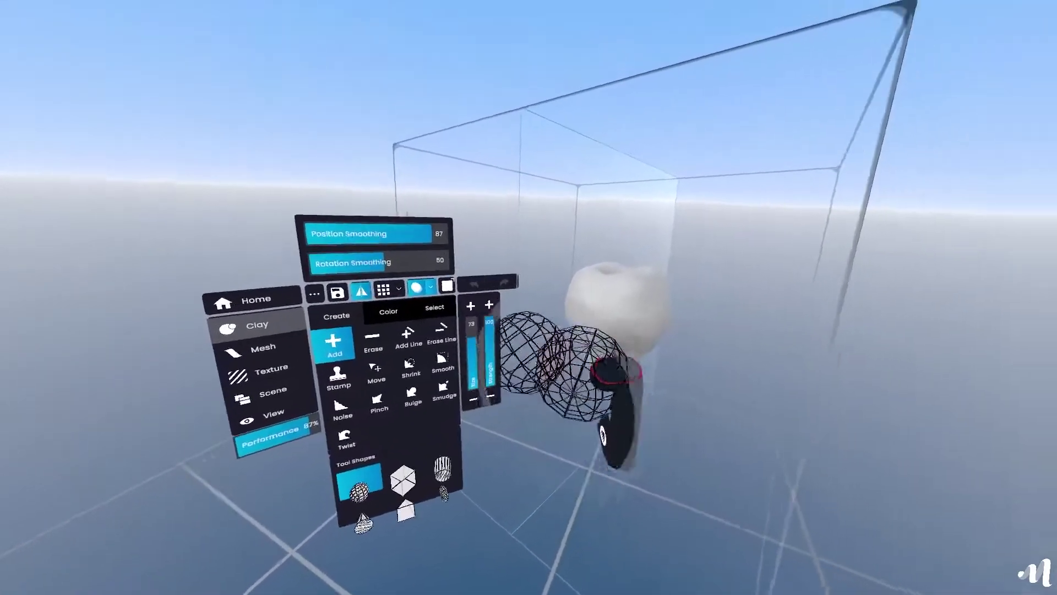
pyautogui.scroll(-3, 567, 332)
pyautogui.click(216, 400)
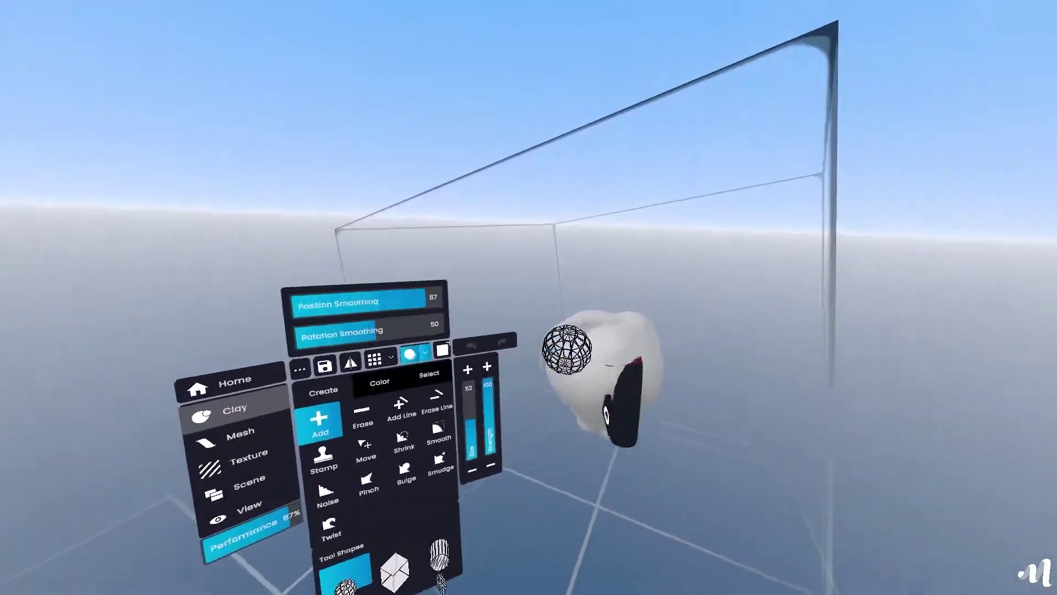
# Shrink the Add brush and draw a thin curved stem rising out of the hollow in the apple's top
pyautogui.scroll(-5, 562, 331)
pyautogui.scroll(-3, 542, 339)
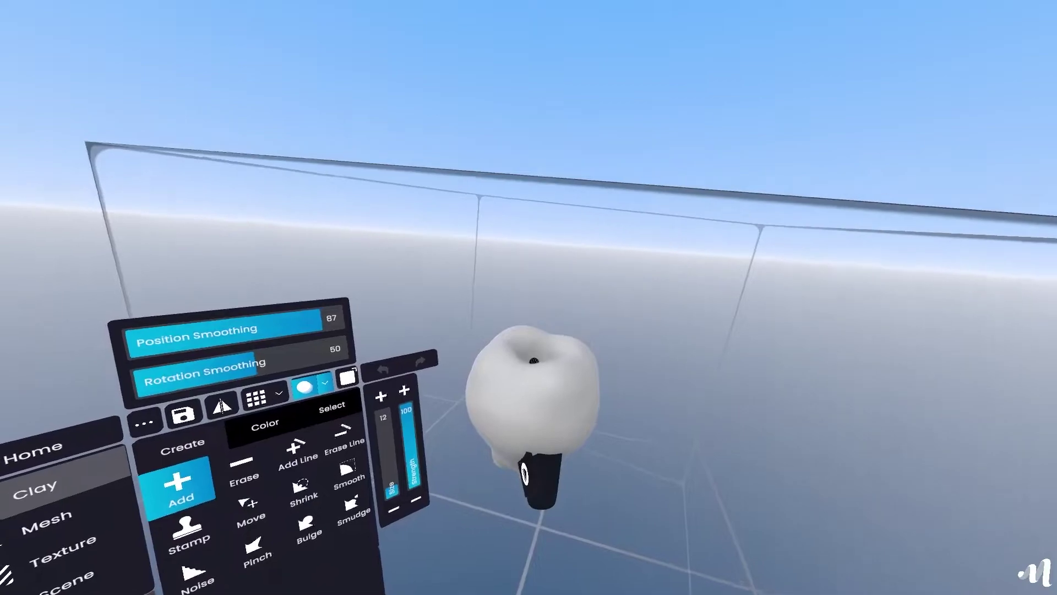
pyautogui.hotkey('ctrl', 'z')
pyautogui.moveTo(526, 382); pyautogui.dragTo(557, 333)
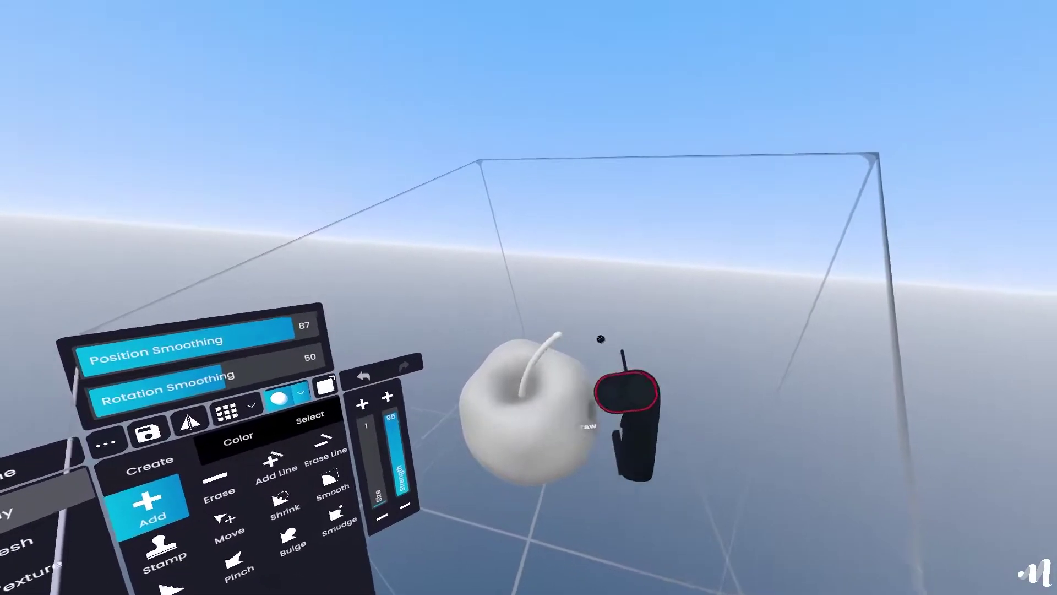
pyautogui.moveTo(600, 337); pyautogui.dragTo(627, 287, button='middle')
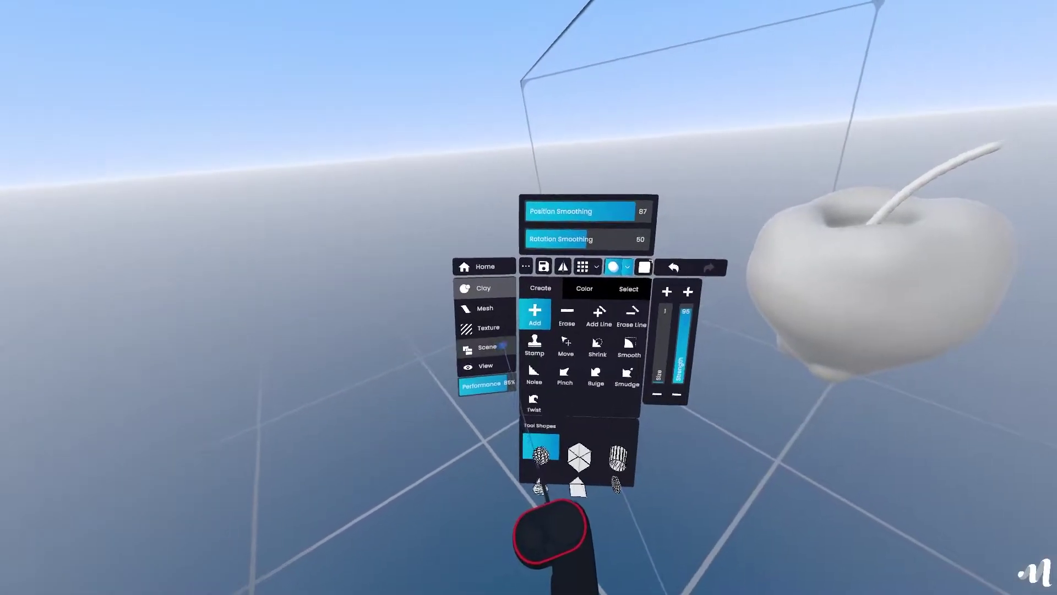
# Add a new clay layer to the scene and sculpt a flat pointed leaf with a thin stalk beside the stem
pyautogui.click(502, 345)
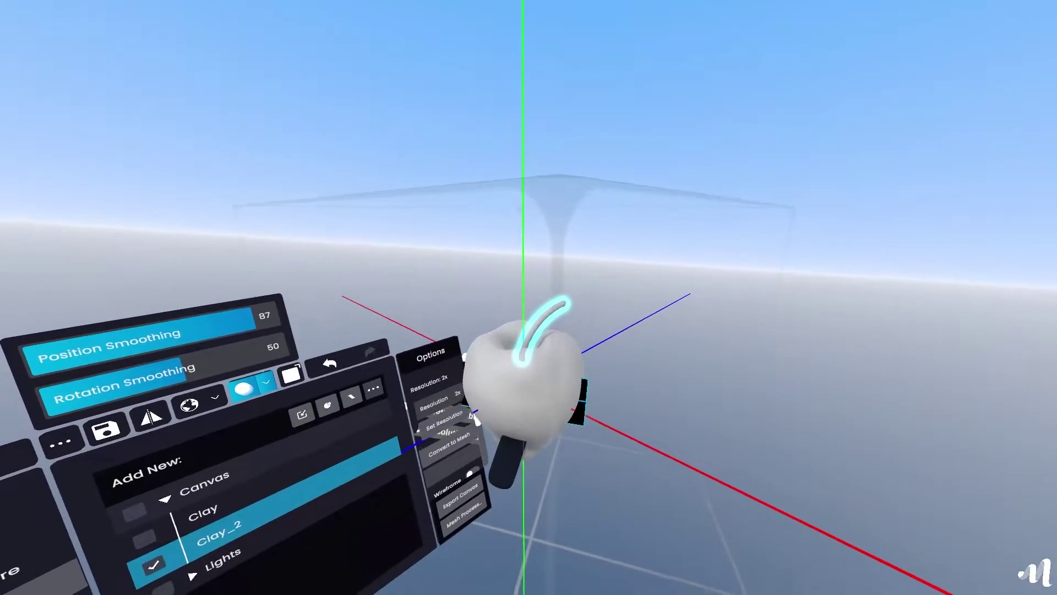
pyautogui.click(542, 320)
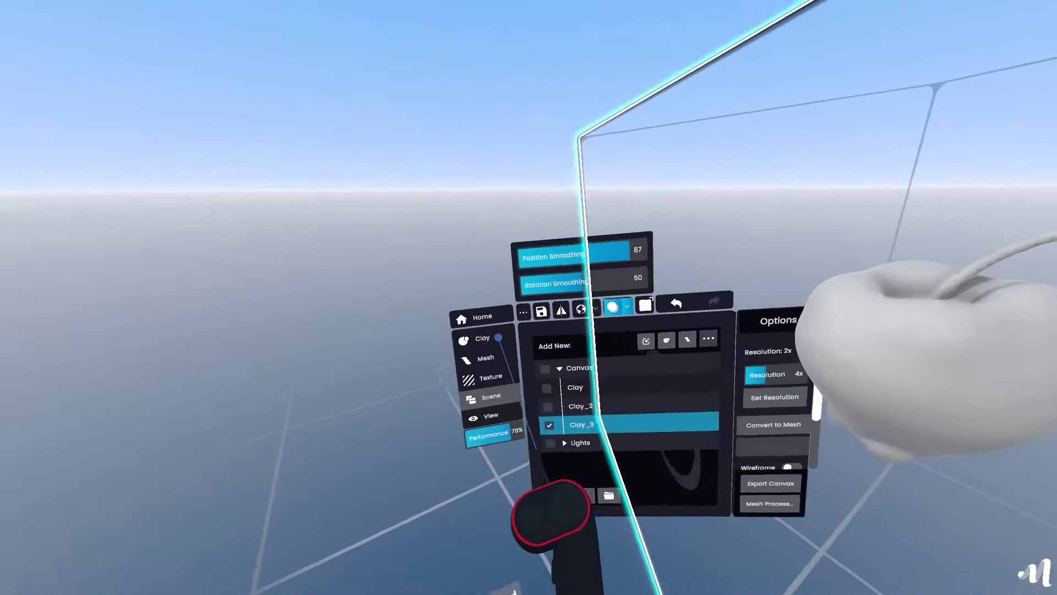
pyautogui.click(498, 337)
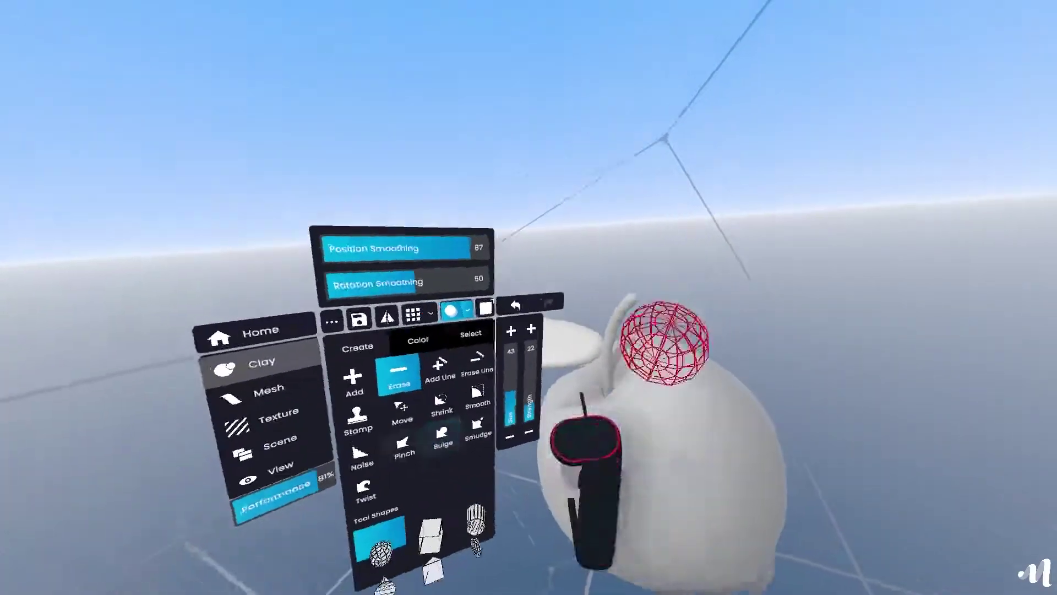
pyautogui.click(493, 344)
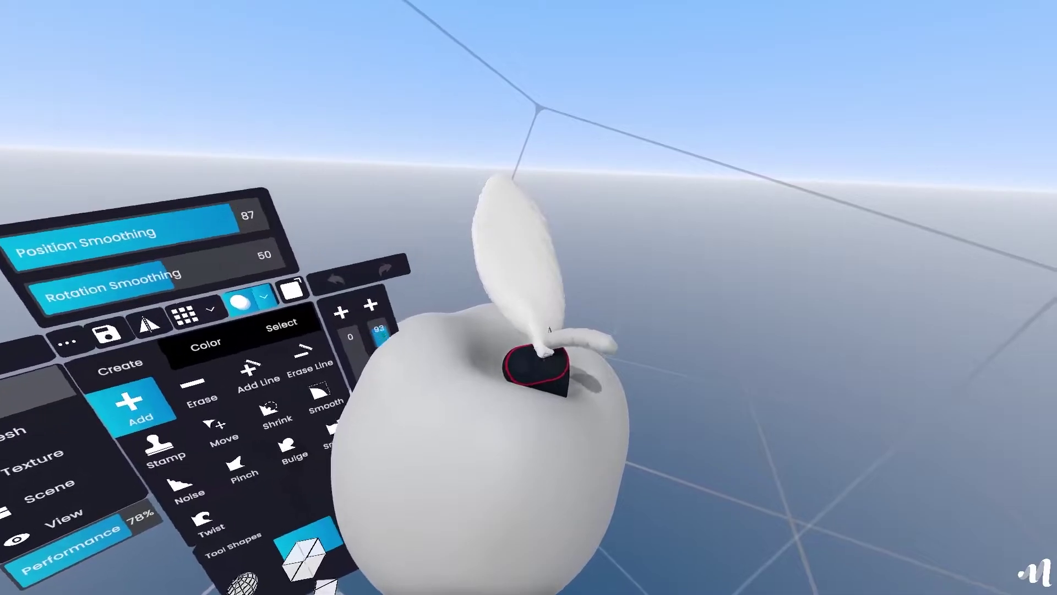
pyautogui.moveTo(542, 335); pyautogui.dragTo(532, 368)
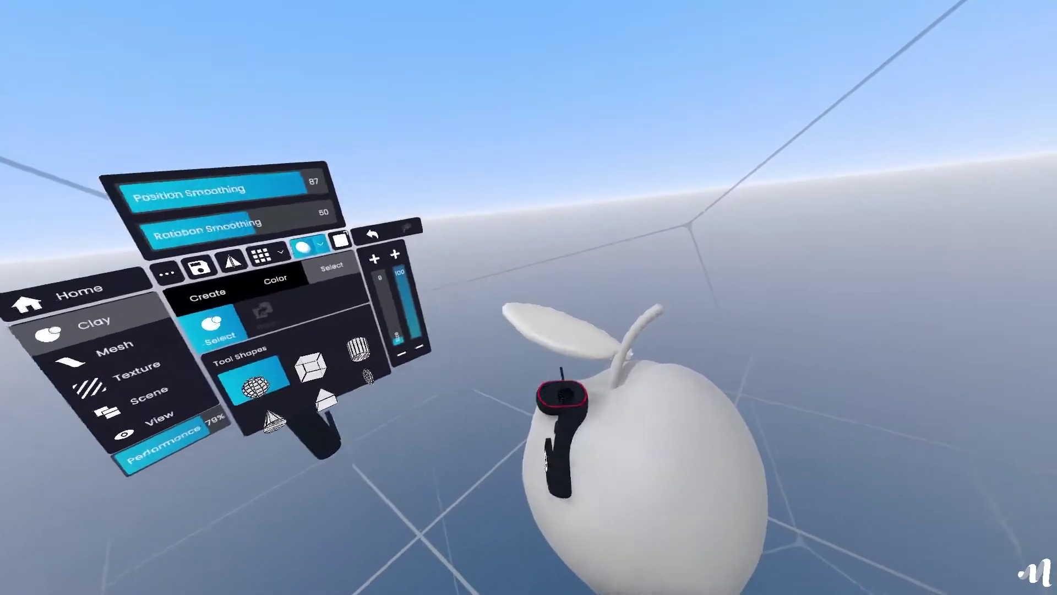
# Select the leaf with the enlarged spherical selection brush and reposition it with its base against the stem
pyautogui.scroll(3, 550, 342)
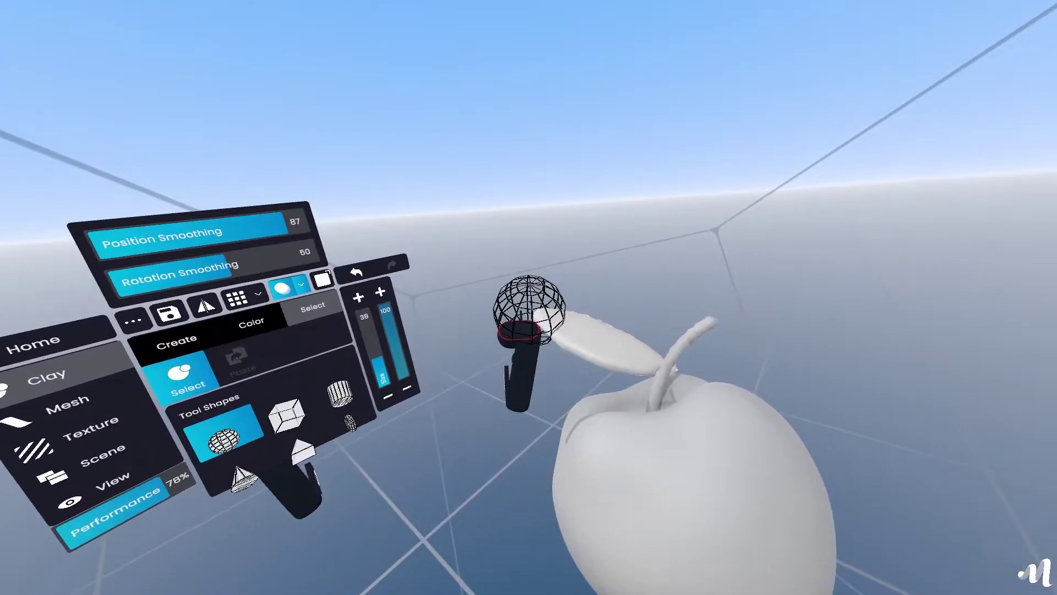
pyautogui.moveTo(504, 336); pyautogui.dragTo(734, 344)
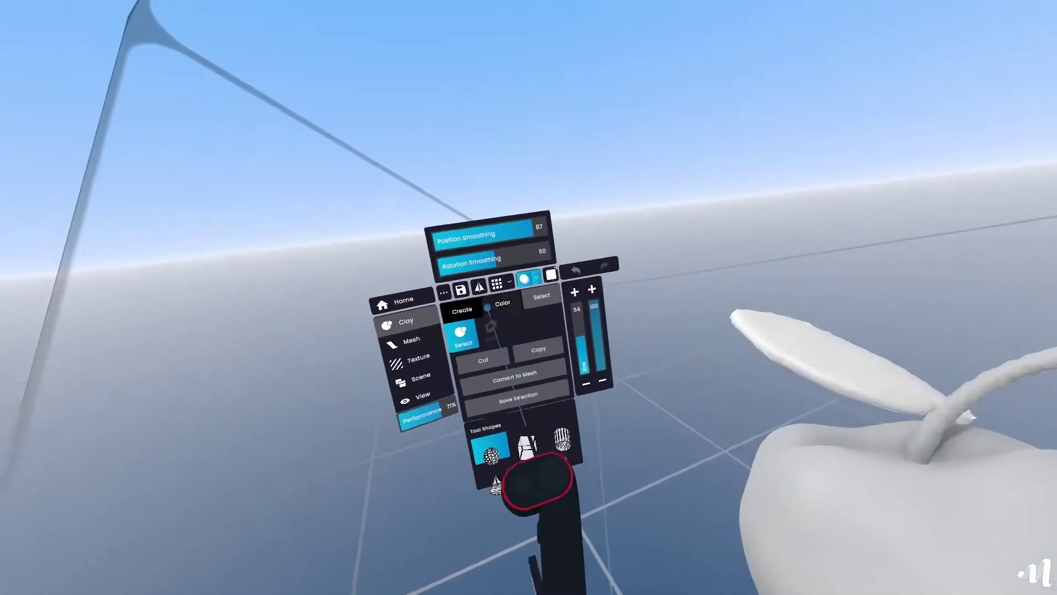
pyautogui.click(510, 352)
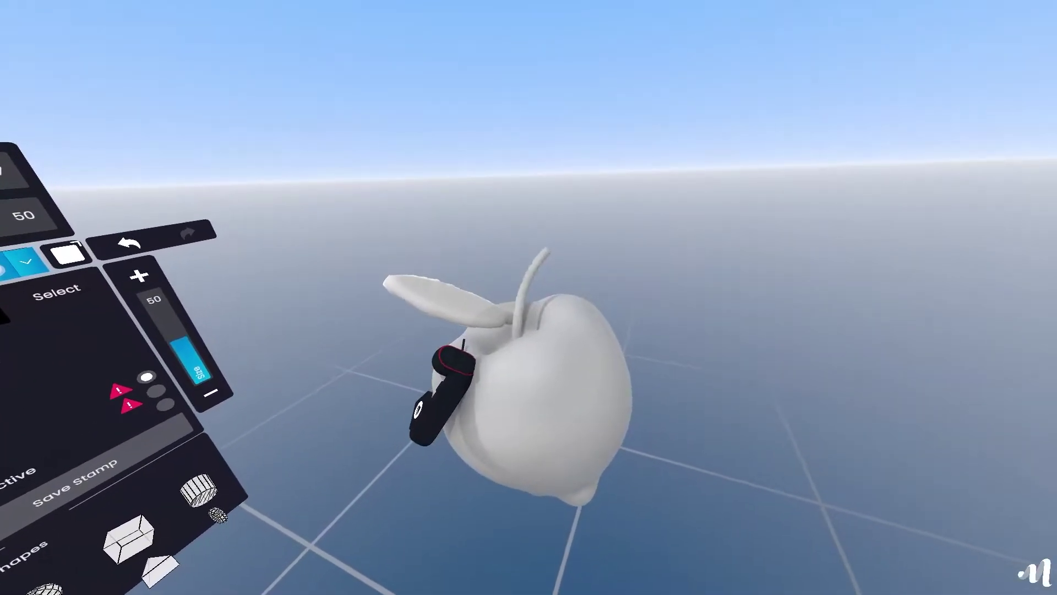
pyautogui.click(456, 347)
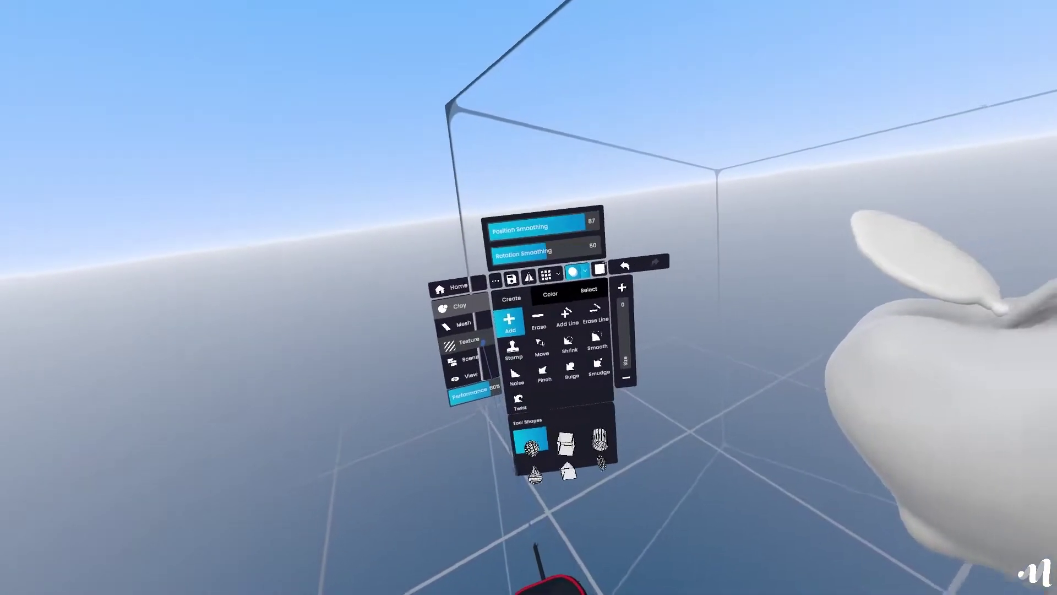
# Process the stem's mesh for texture painting as a Prop with mesh quality Lowest Poly / Highest Performance
pyautogui.click(483, 343)
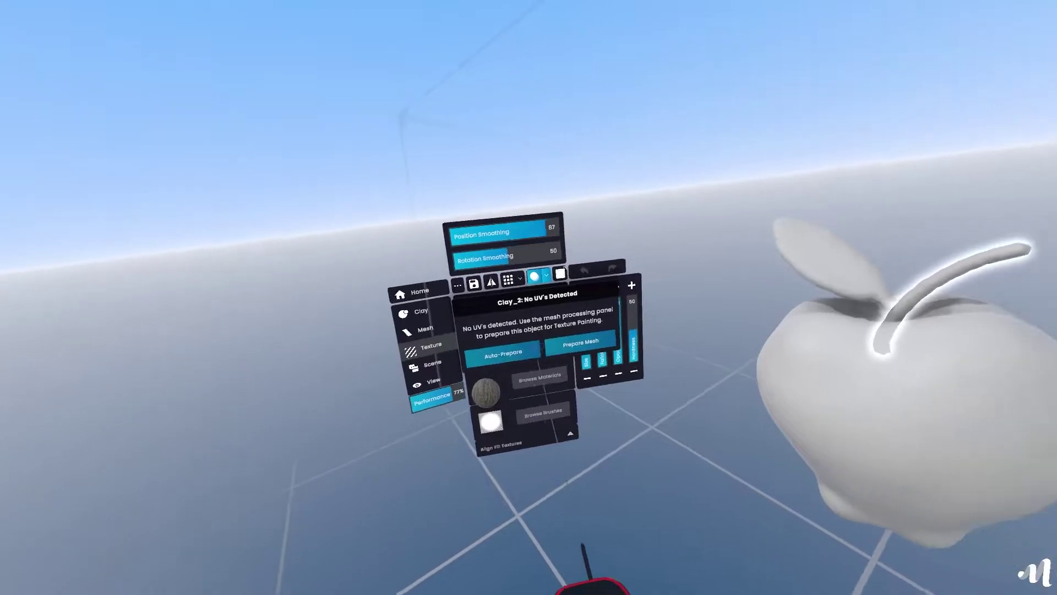
pyautogui.click(620, 341)
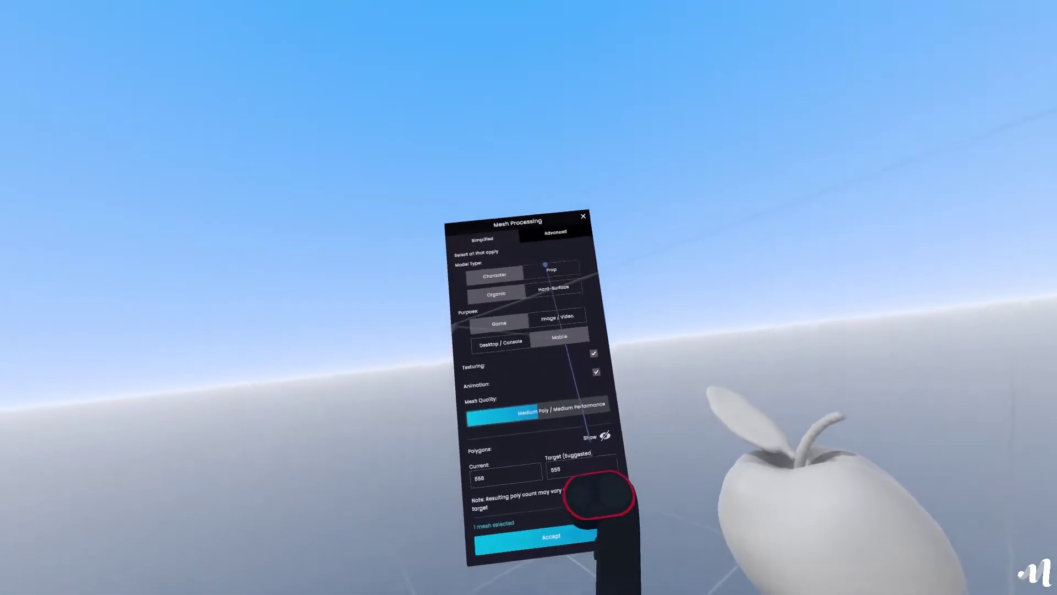
pyautogui.click(554, 248)
pyautogui.moveTo(535, 402); pyautogui.dragTo(463, 408)
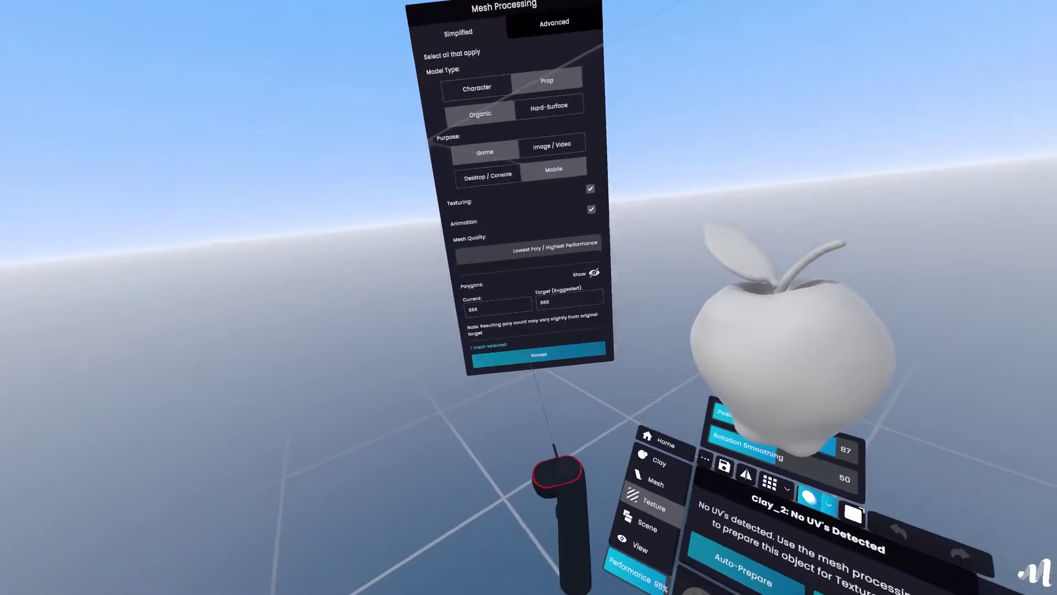
pyautogui.click(556, 410)
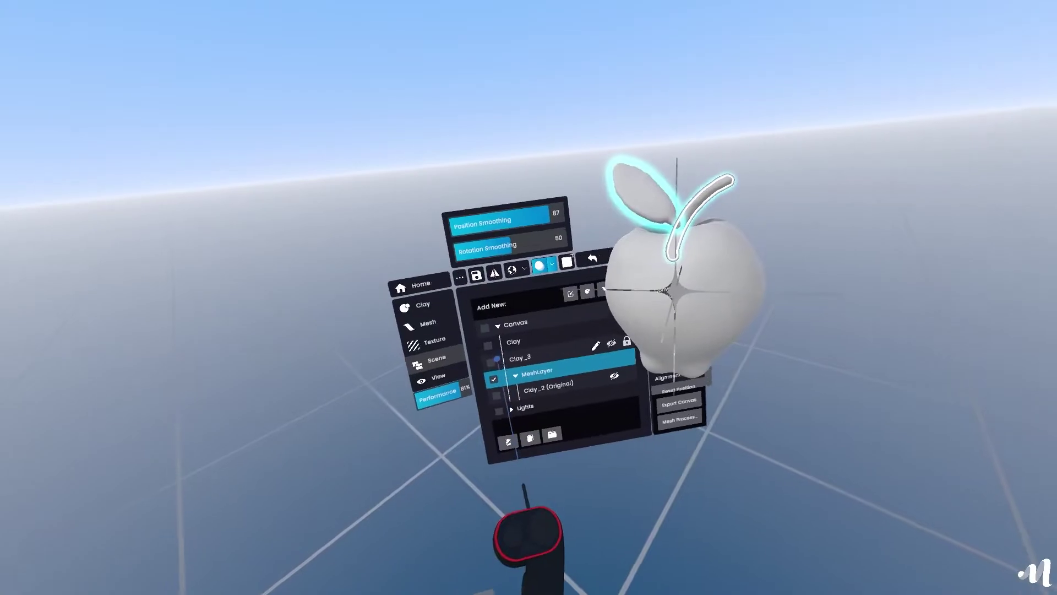
# Process the leaf's clay layer into a mesh prepared for texture painting
pyautogui.click(433, 338)
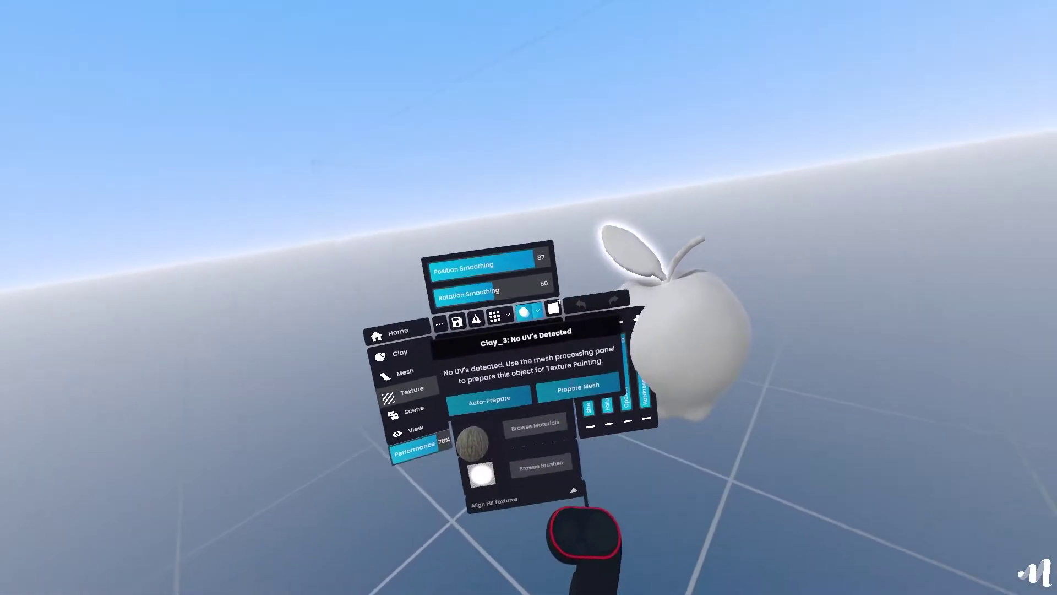
pyautogui.click(572, 384)
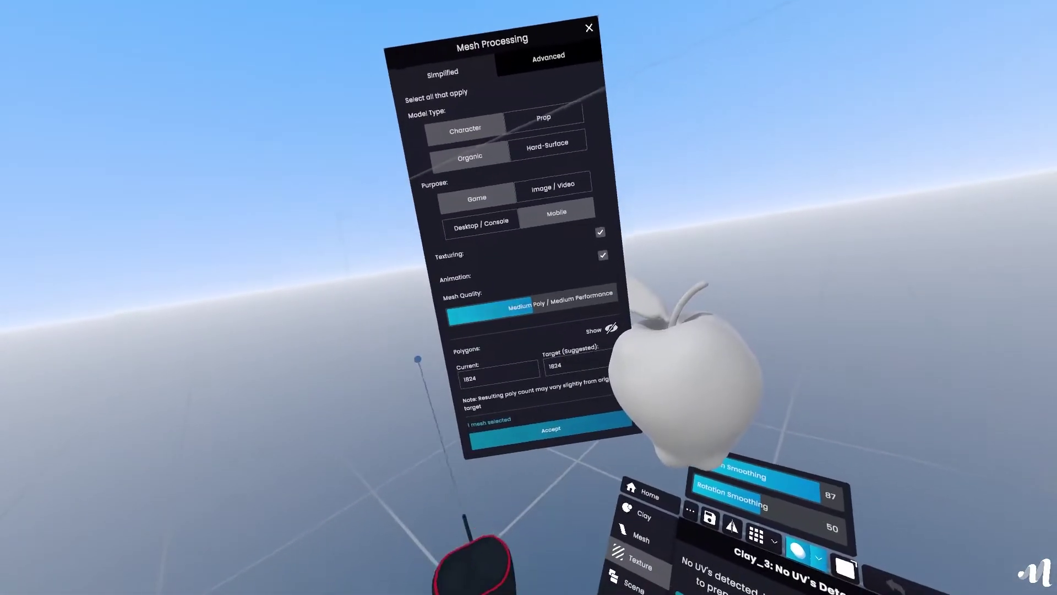
pyautogui.click(500, 425)
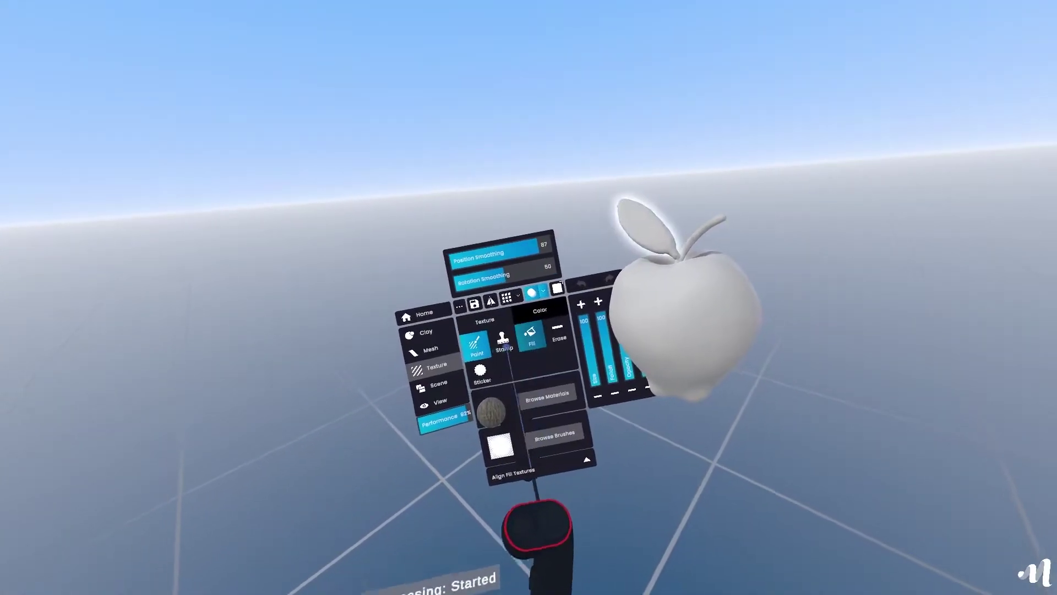
# Select the apple body's clay layer and process it for texture painting with the mesh quality at its lowest setting
pyautogui.click(467, 376)
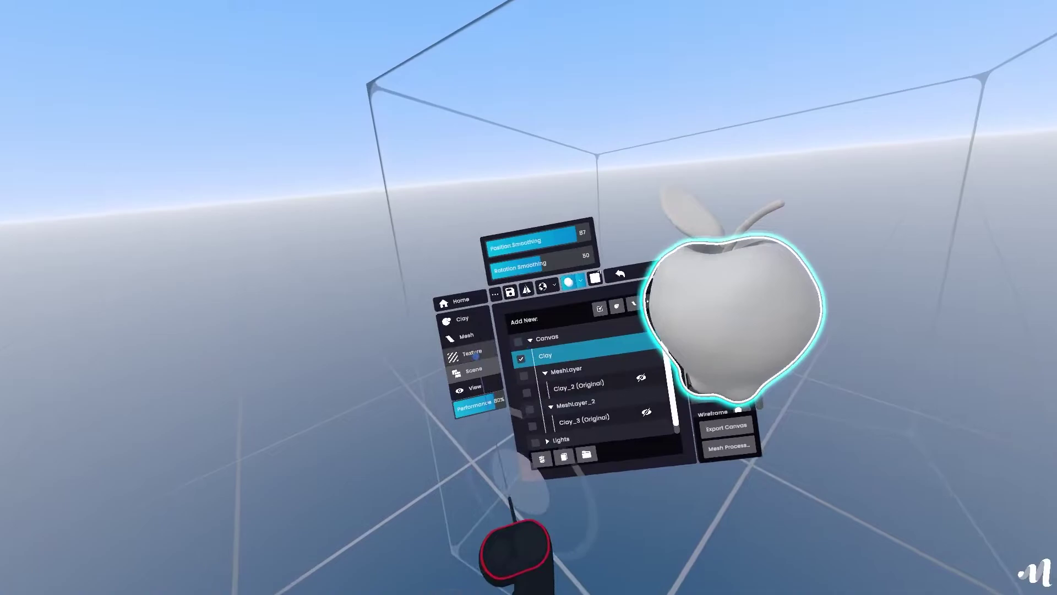
pyautogui.click(456, 356)
pyautogui.click(673, 423)
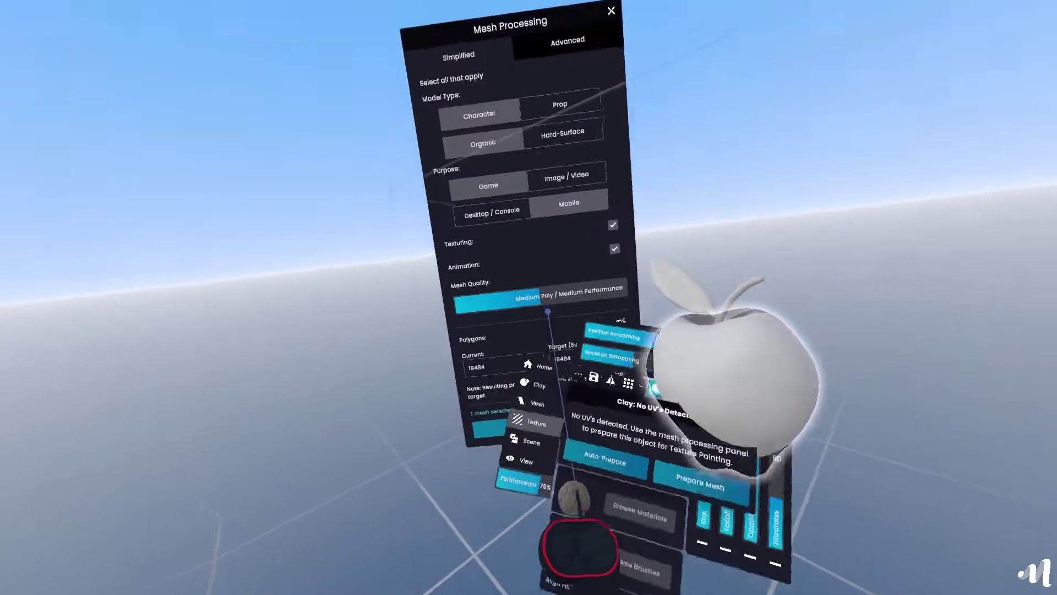
pyautogui.moveTo(540, 347); pyautogui.dragTo(443, 310)
pyautogui.click(537, 430)
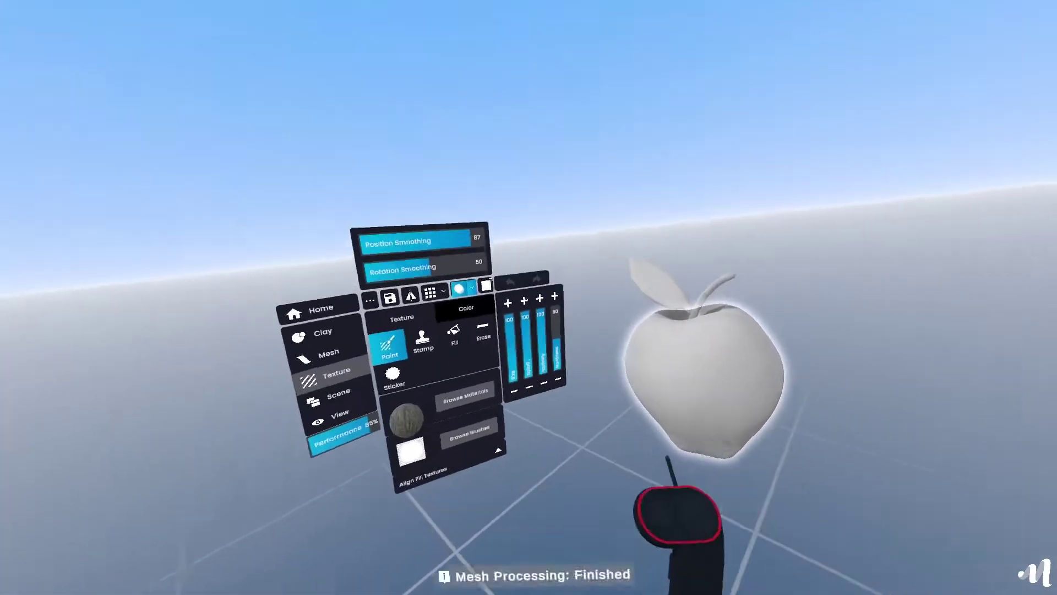
# Open the private export settings for the model and open the export's file name for editing
pyautogui.click(472, 344)
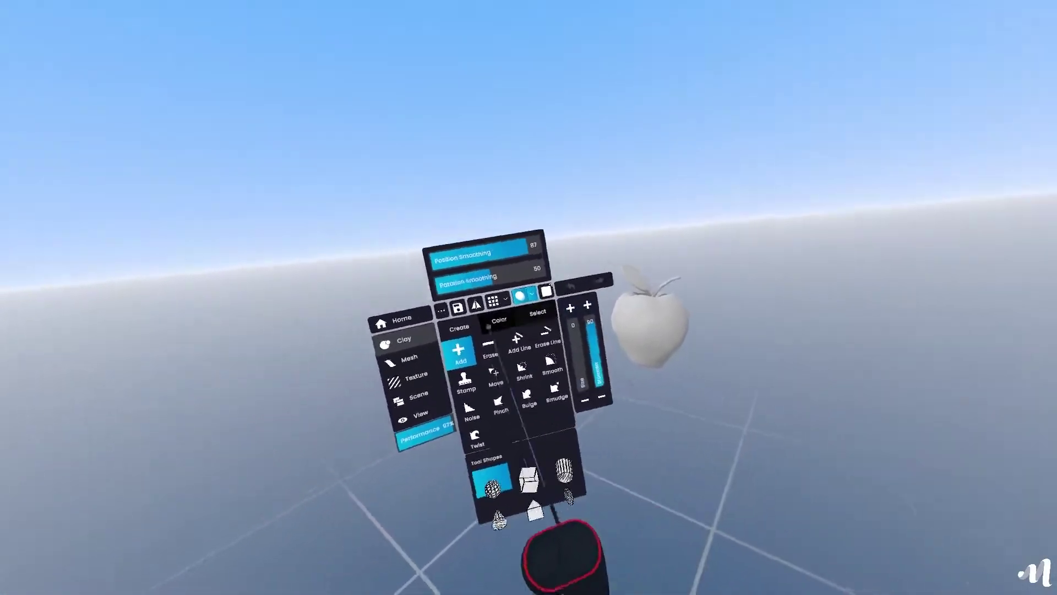
pyautogui.click(484, 321)
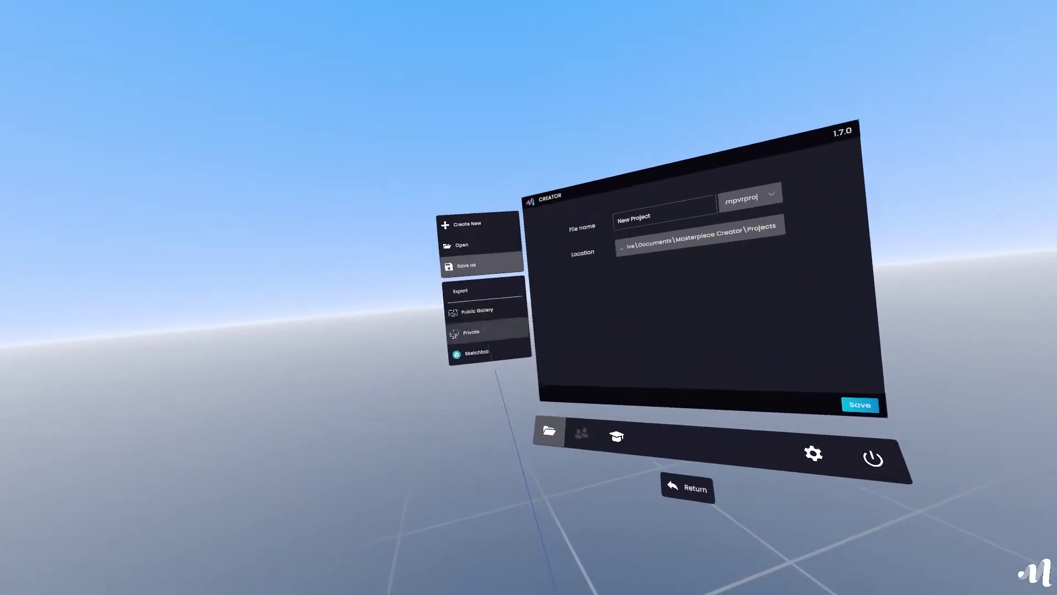
pyautogui.click(484, 330)
pyautogui.click(519, 248)
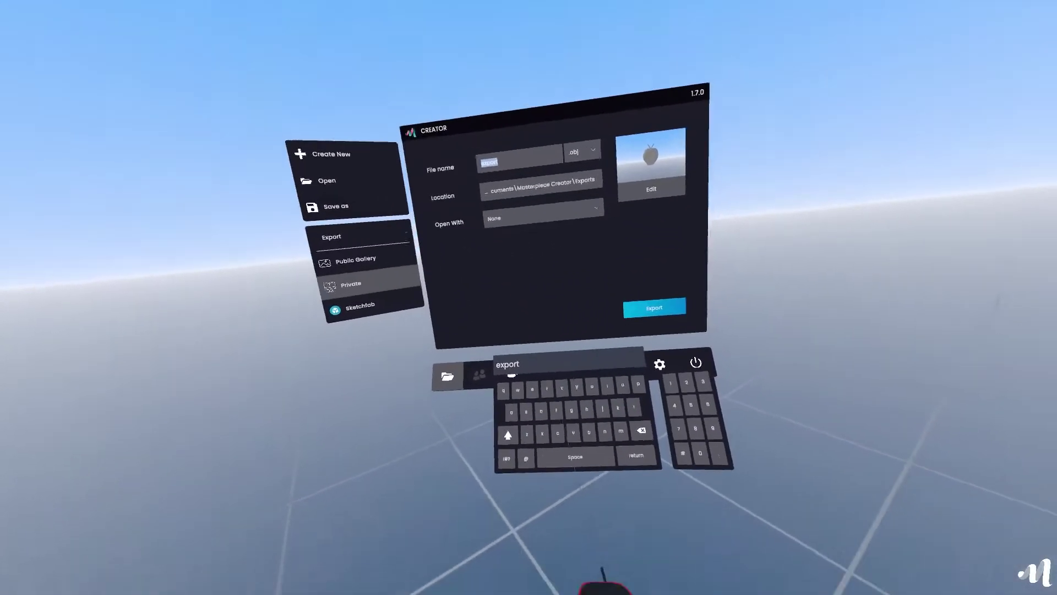